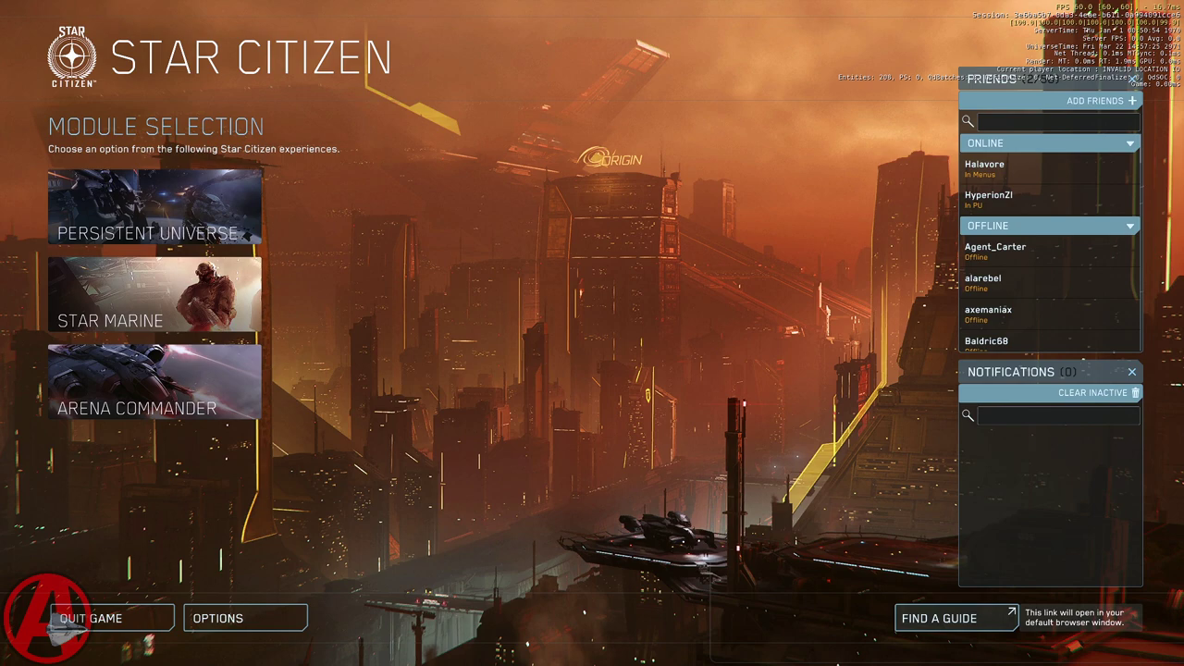
Step: Switch to the srs-citizen.app website, uncovered by the AWACS / GCI panel, and open its getting-started guide
key("alt+Tab")
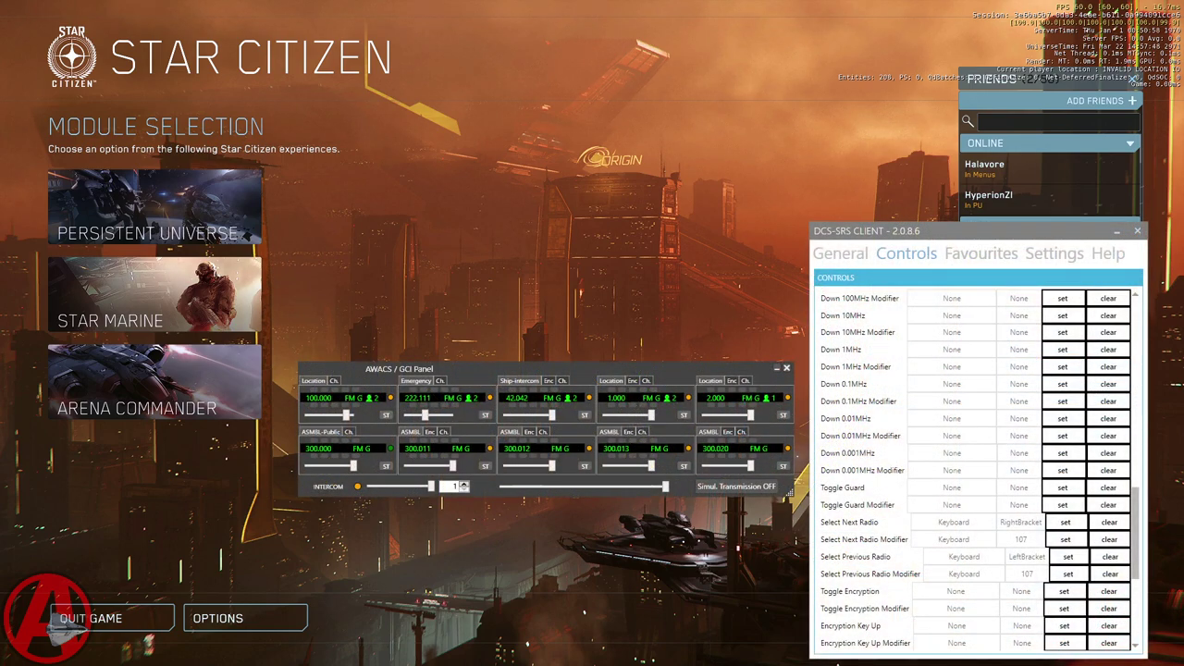
key("alt+Tab")
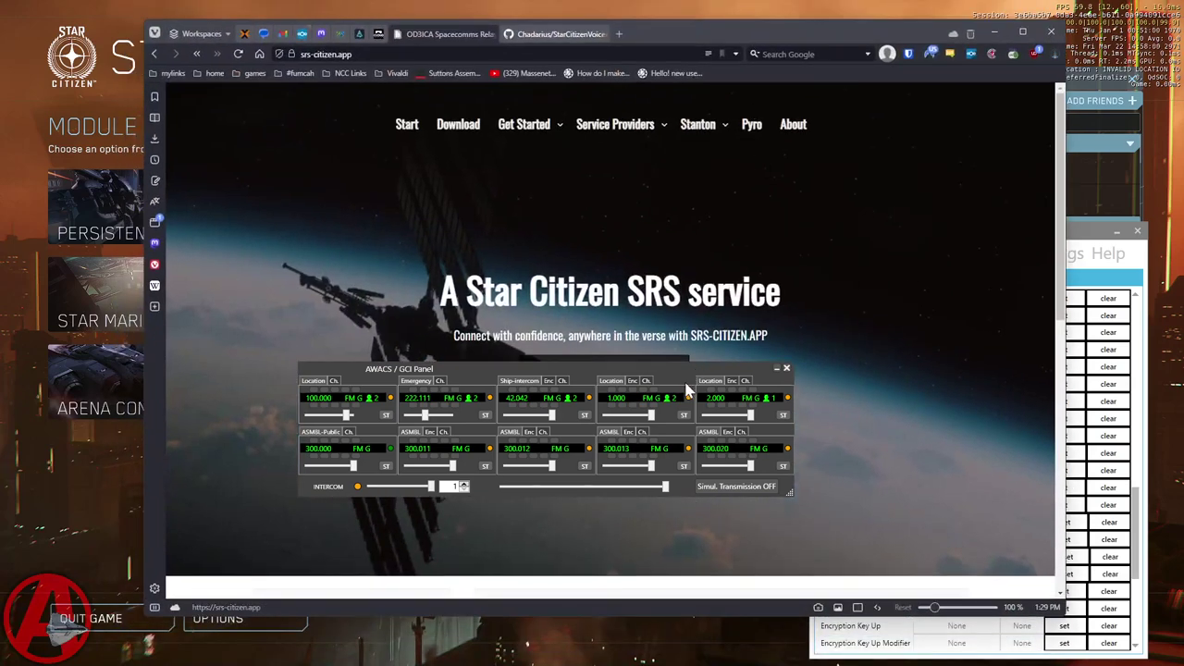
left_click_drag(677, 375, 1067, 570)
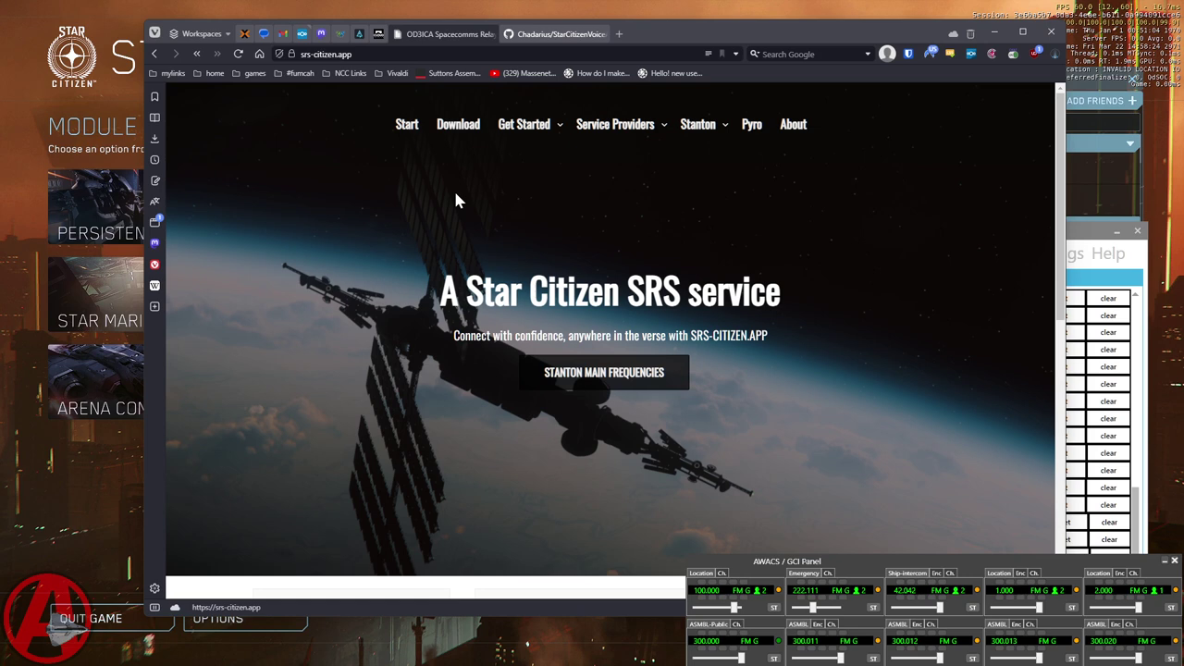
left_click(530, 126)
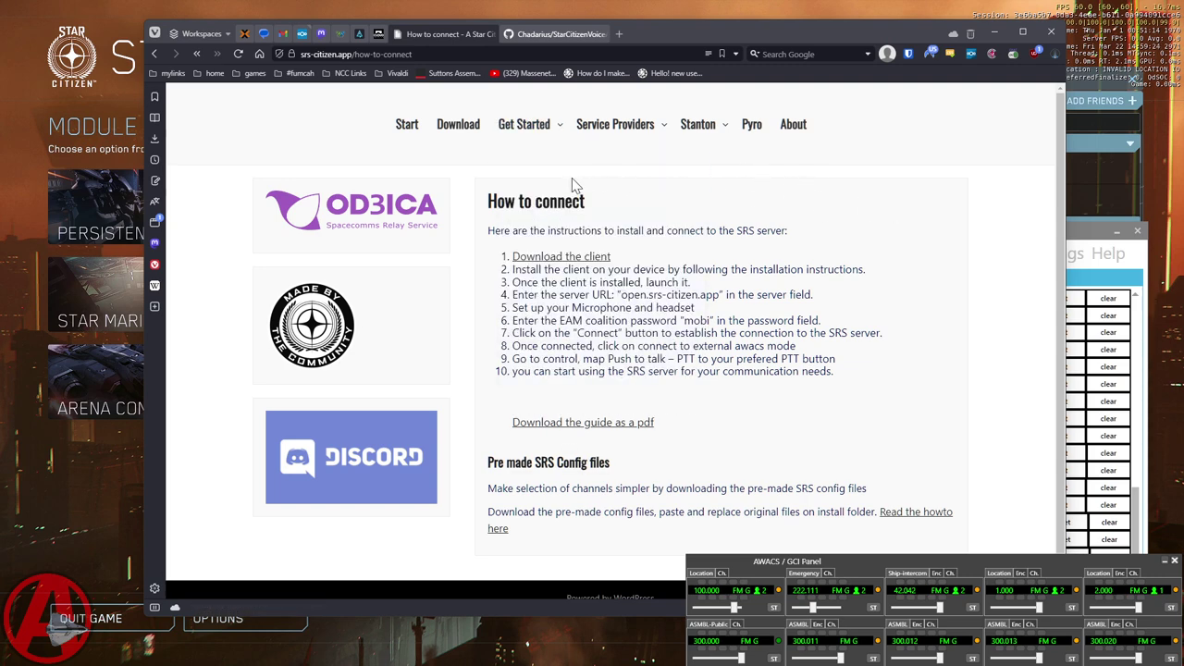
Step: Open The Frequency Allocation System page and examine the frequency types, the annotated radio diagram and the example frequencies
mouse_move(534, 129)
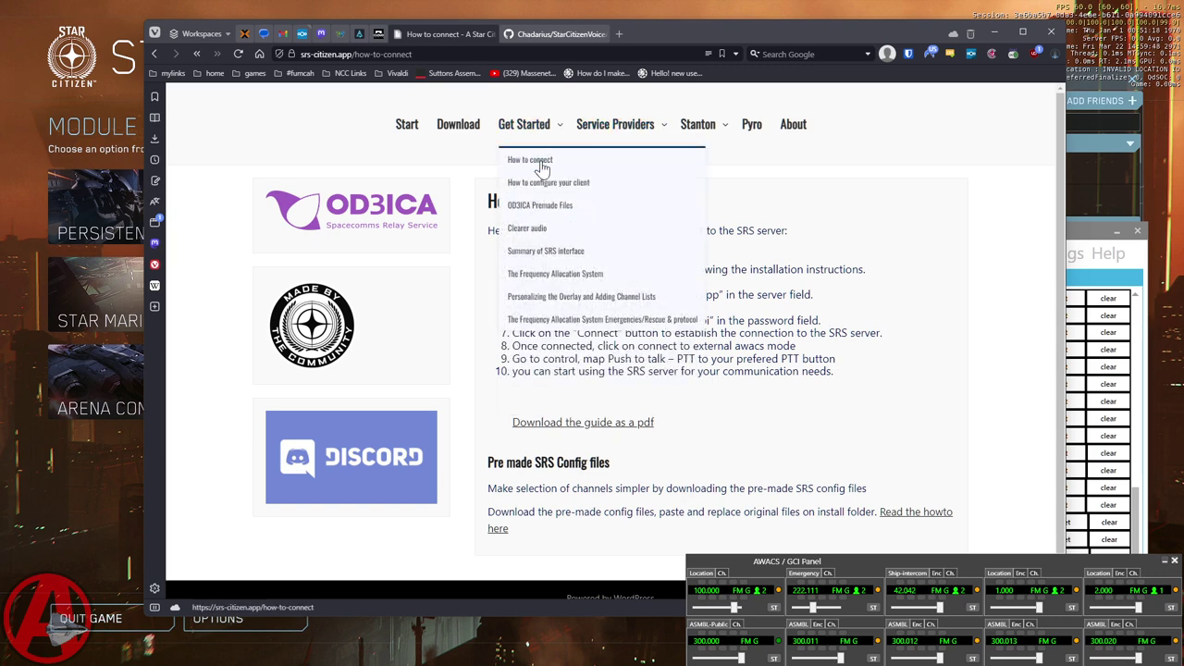
left_click(550, 283)
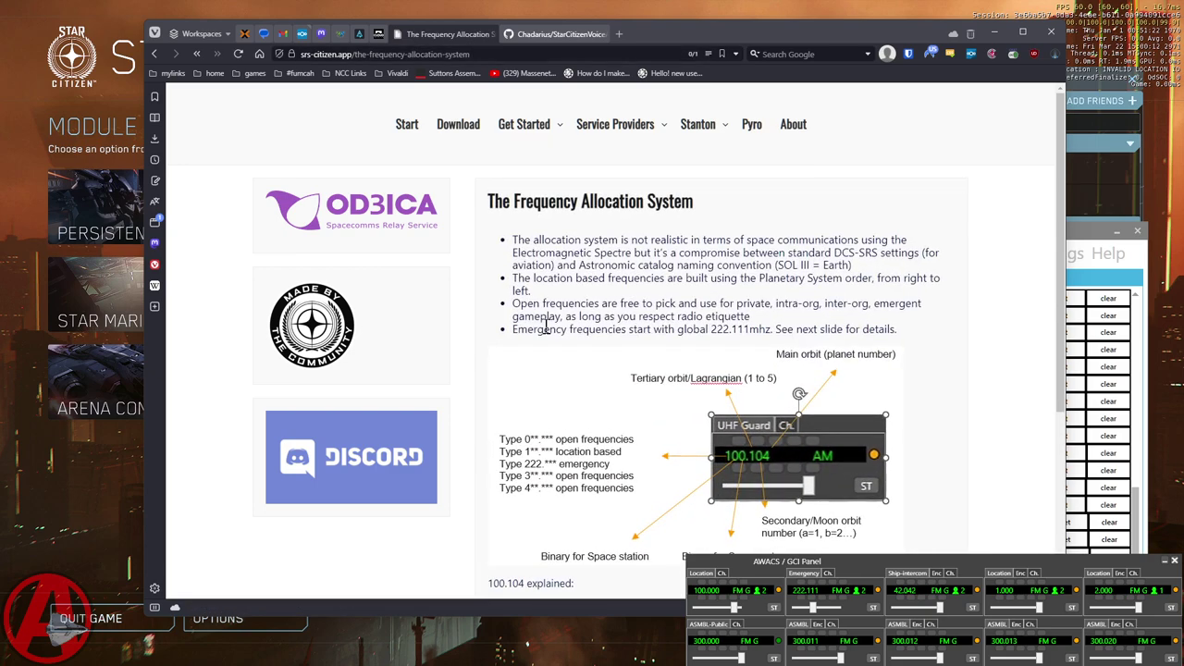
scroll(542, 330, "down", 5)
scroll(488, 336, "up", 5)
scroll(487, 334, "down", 3)
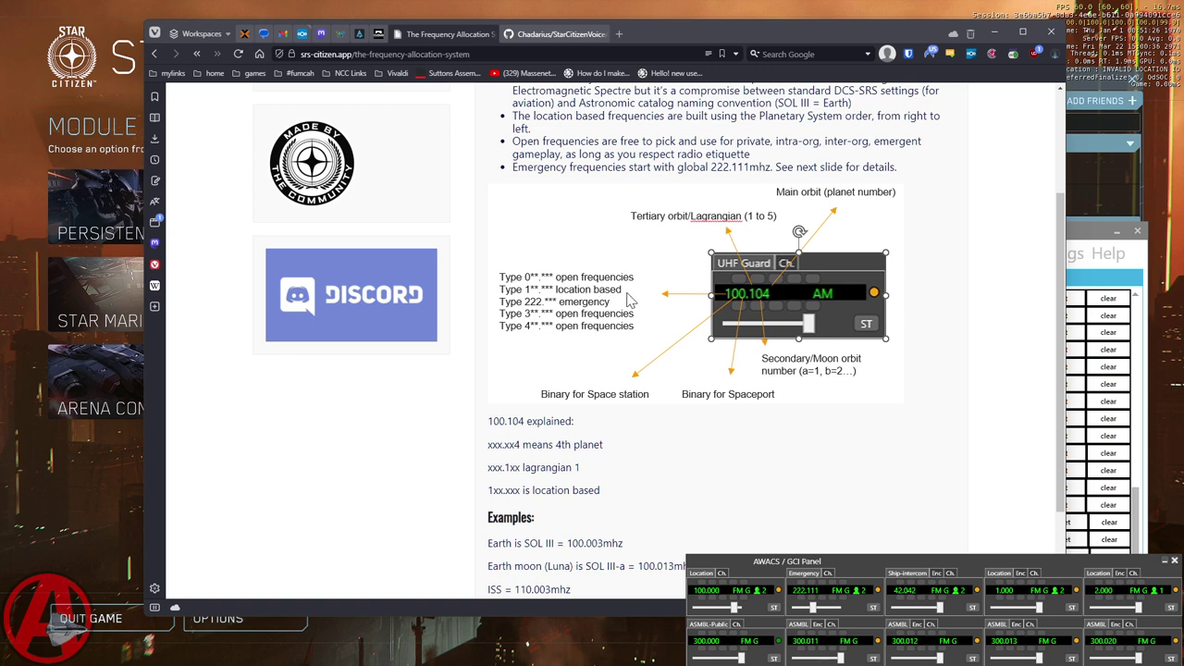
scroll(560, 309, "up", 4)
scroll(571, 308, "down", 1)
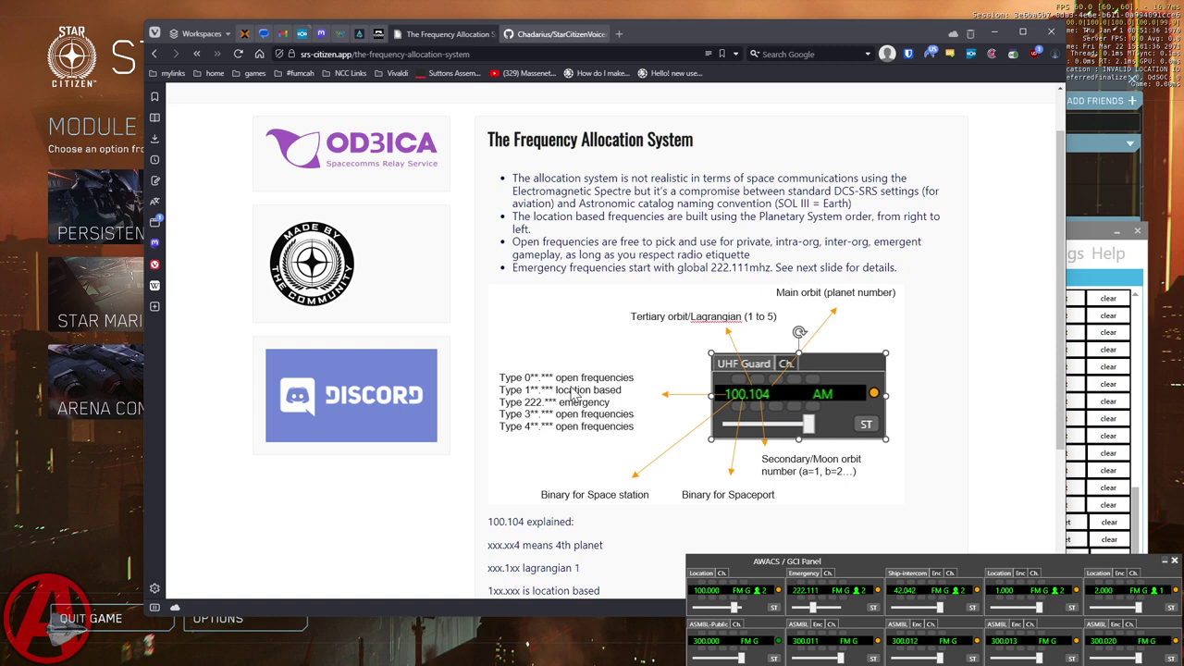
scroll(544, 427, "down", 3)
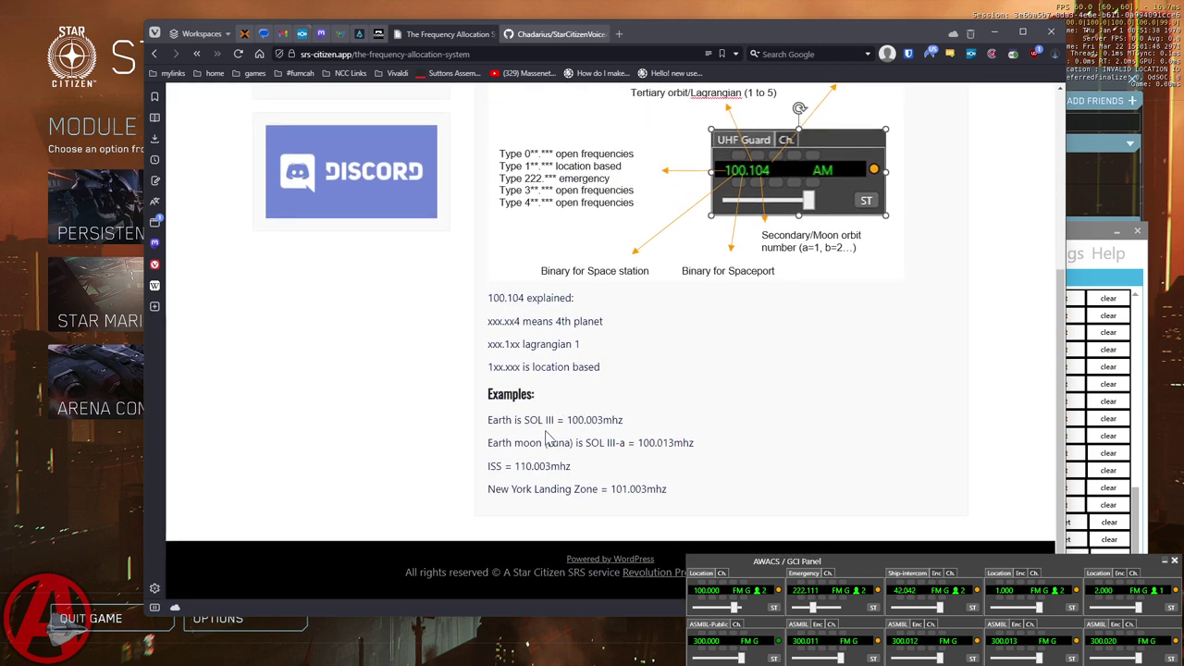
scroll(553, 421, "up", 4)
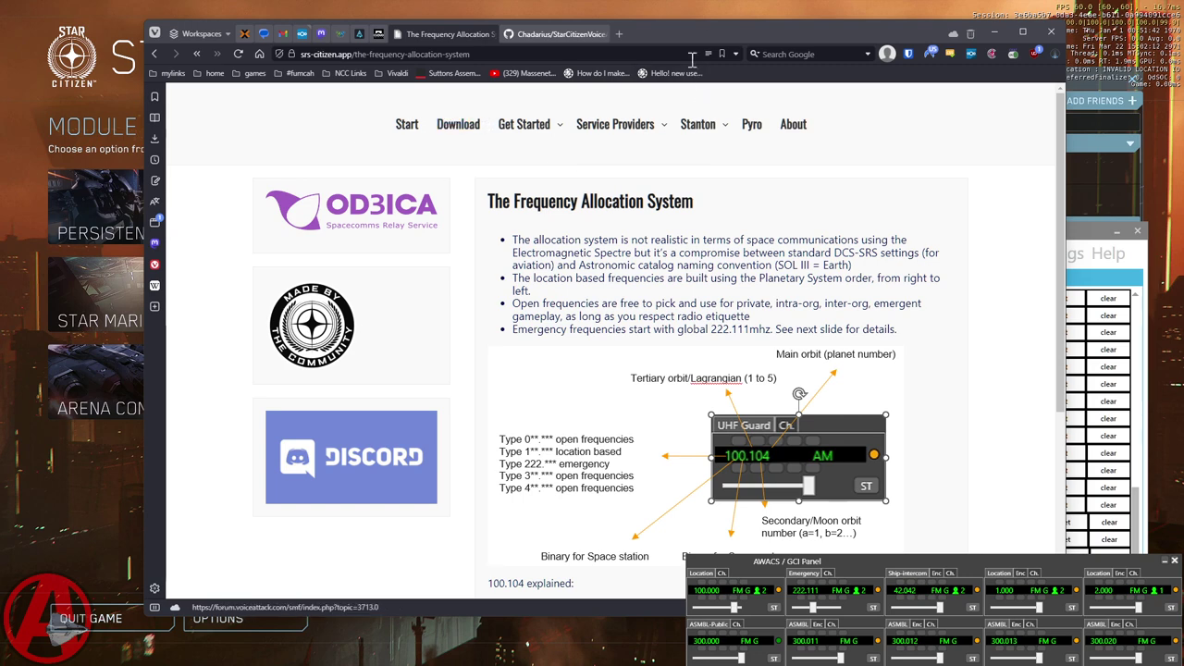
Step: Move the browser window off the screen and place the AWACS / GCI panel beside the DCS-SRS client
left_click_drag(702, 28, 588, 29)
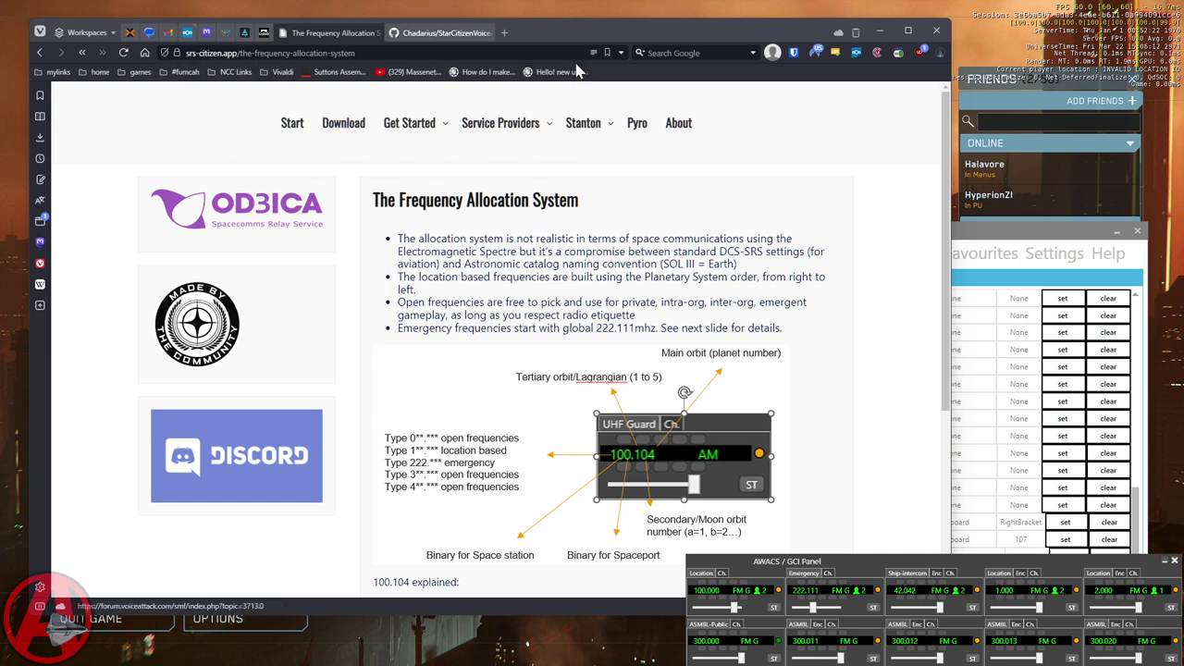
left_click_drag(562, 31, 583, 611)
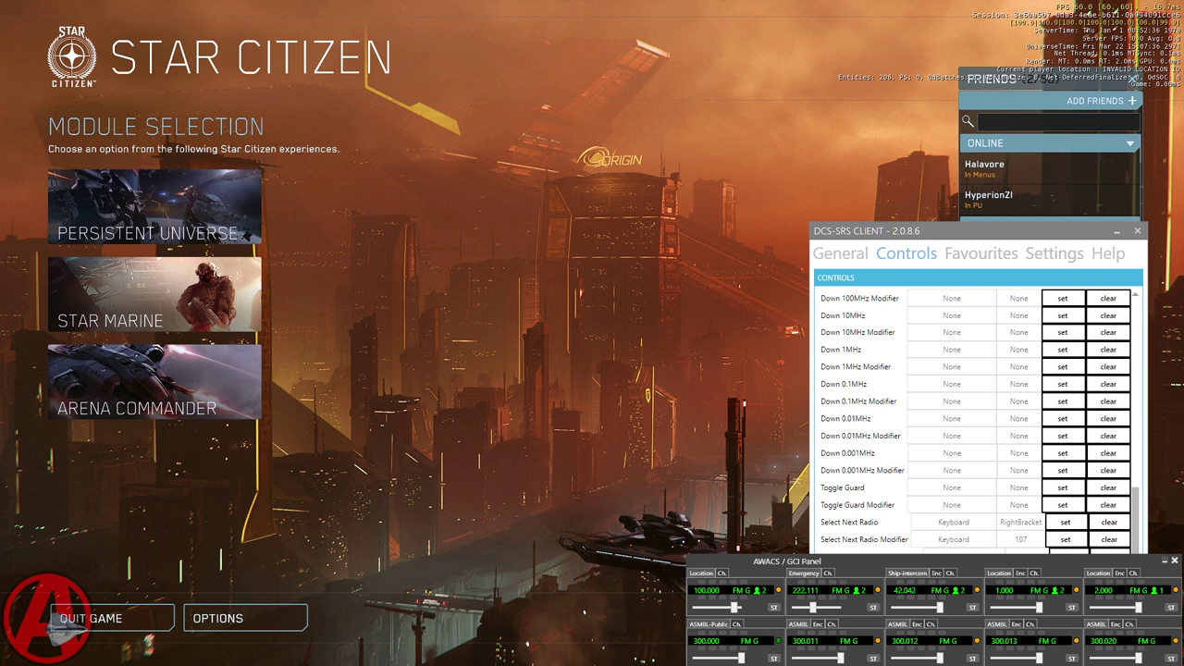
left_click_drag(860, 557, 486, 524)
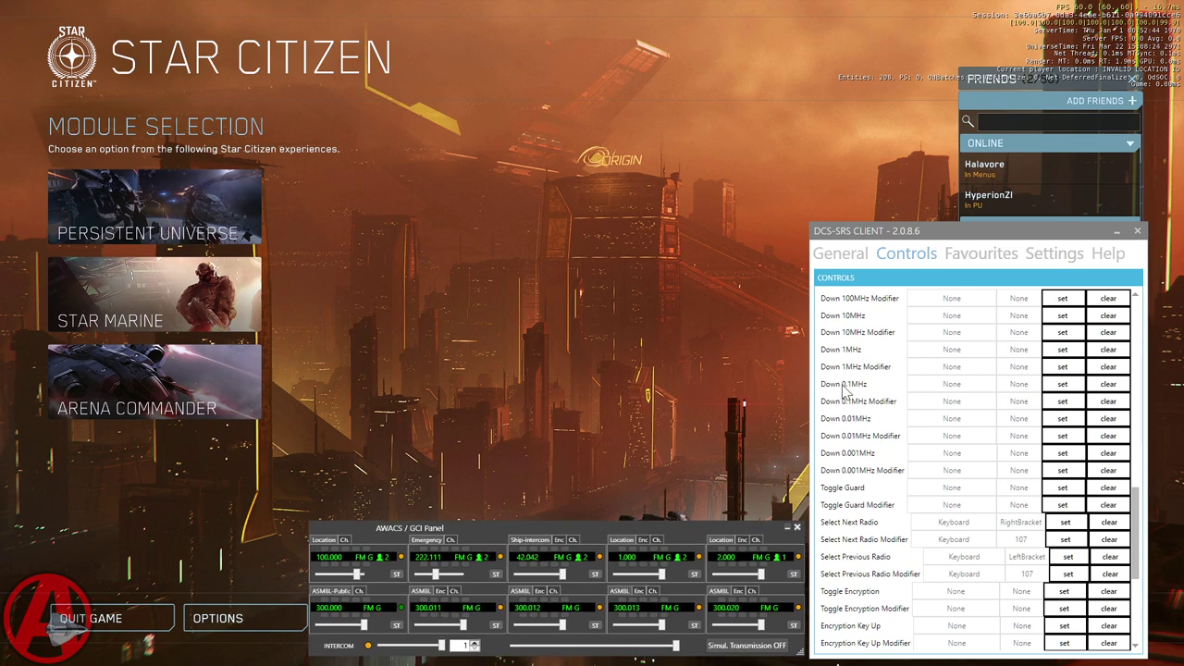
left_click_drag(470, 529, 471, 313)
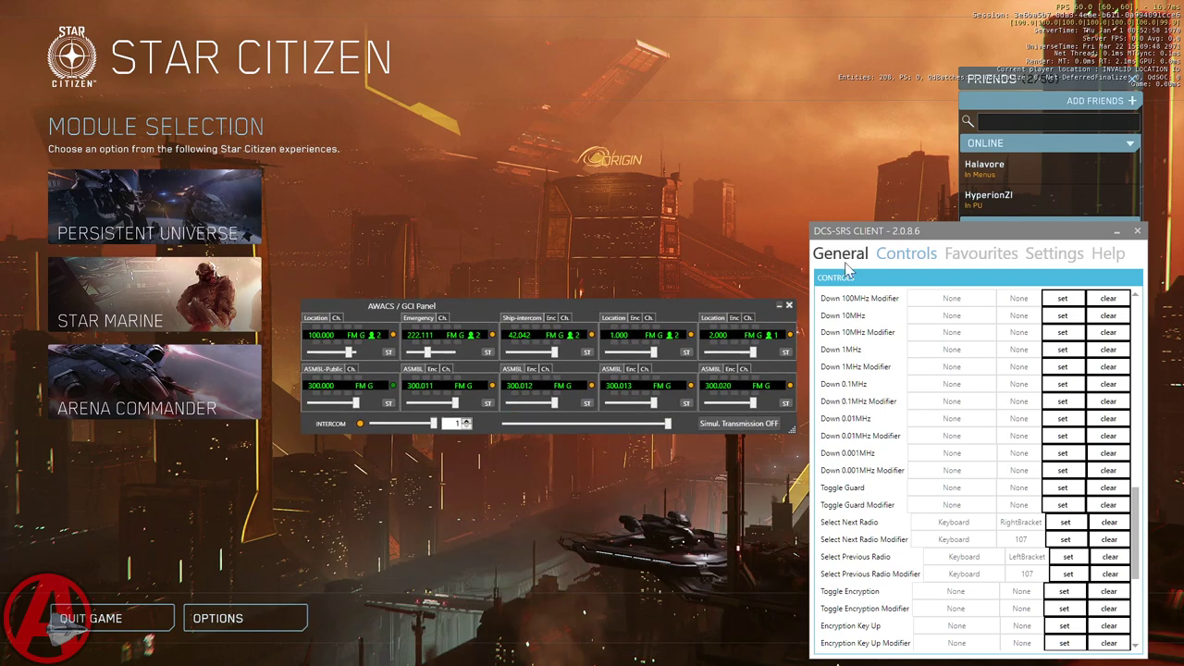
Step: Show the DCS-SRS client's general setup and reposition the AWACS / GCI panel beside it
left_click(849, 259)
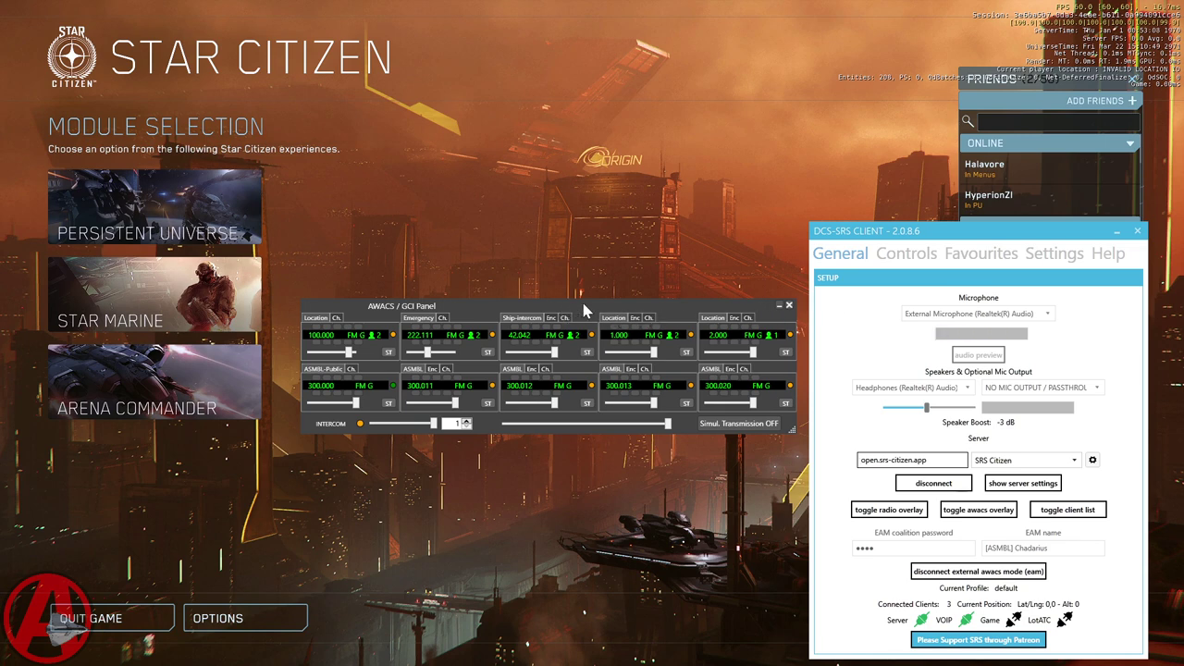
left_click_drag(592, 311, 574, 345)
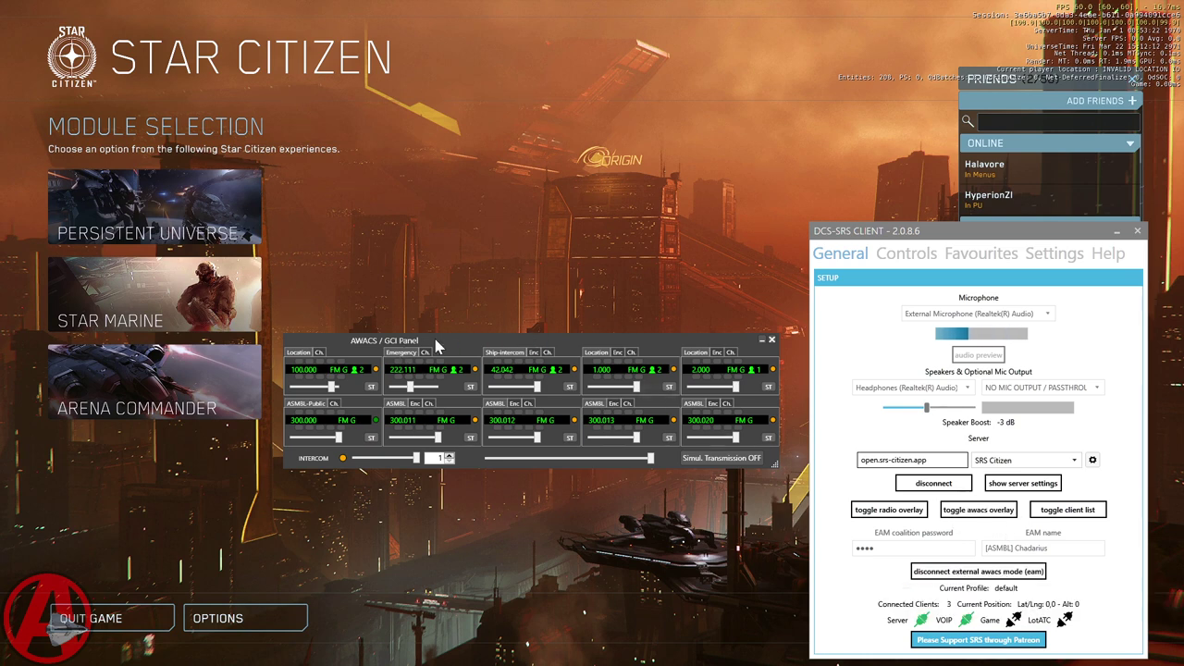
left_click_drag(437, 345, 463, 526)
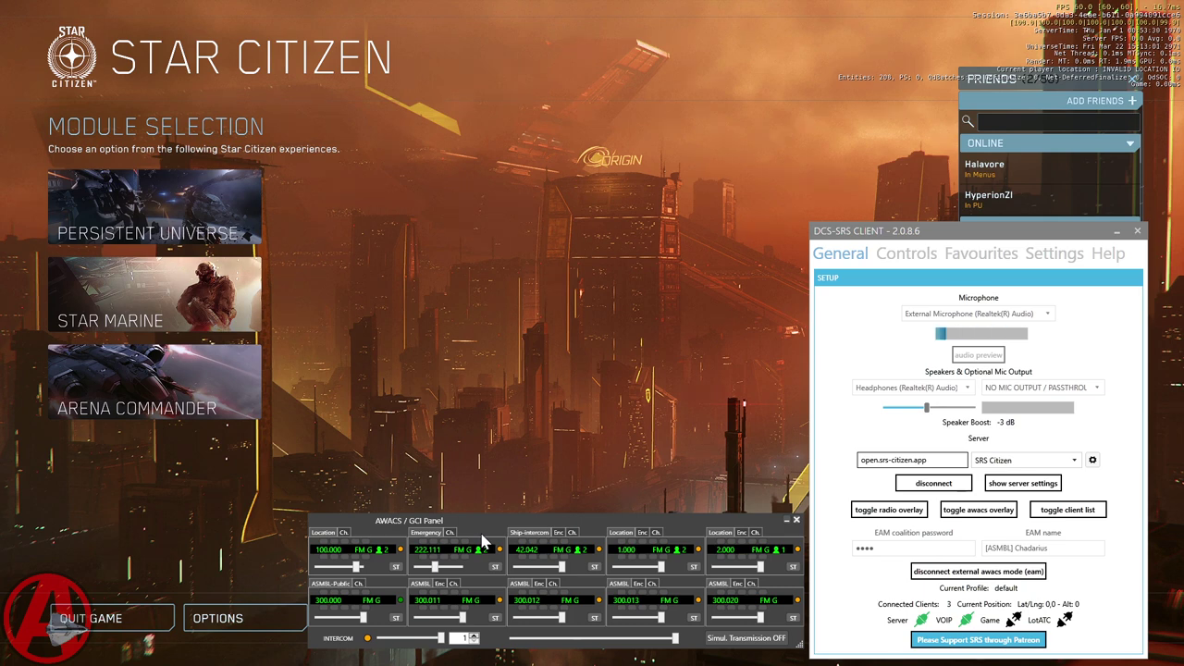
left_click_drag(479, 526, 479, 410)
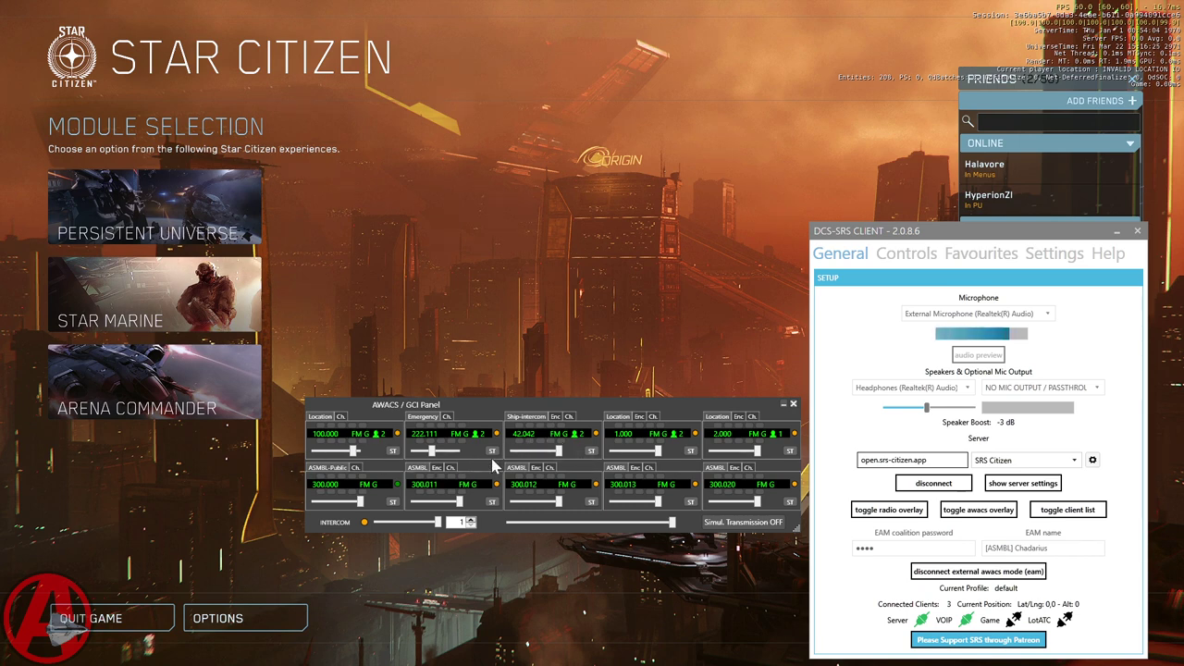
Step: Look through the preset channels of the fourth radio in the upper row and select 2 - Hurston
left_click(653, 418)
left_click(663, 432)
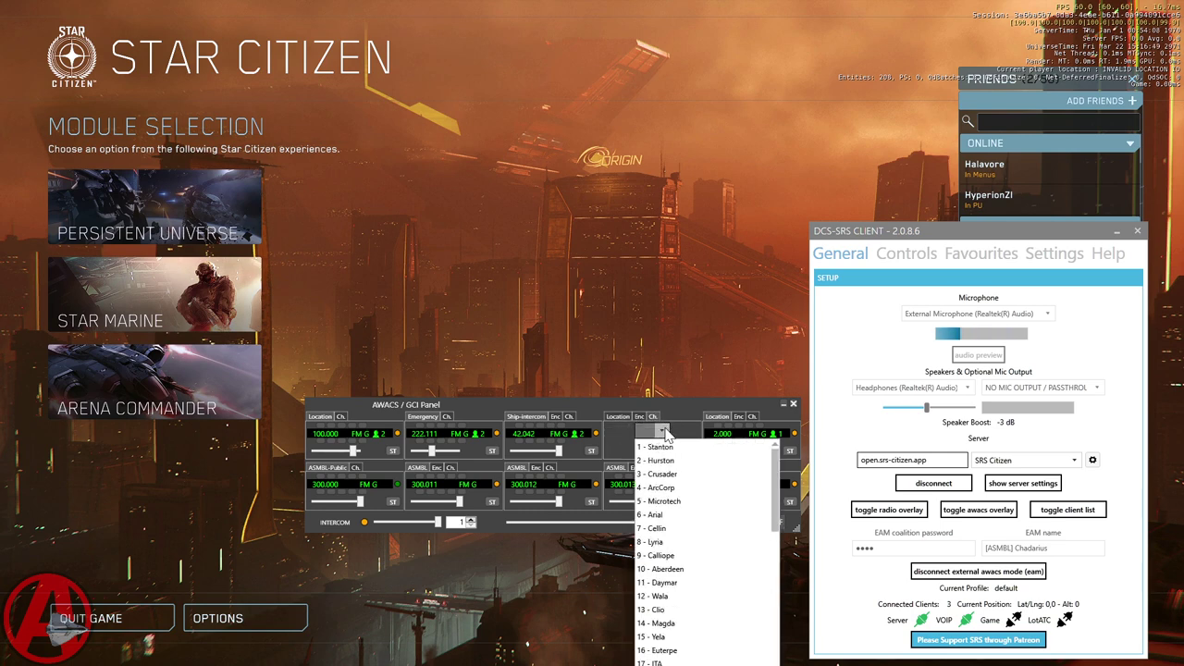
scroll(680, 560, "down", 4)
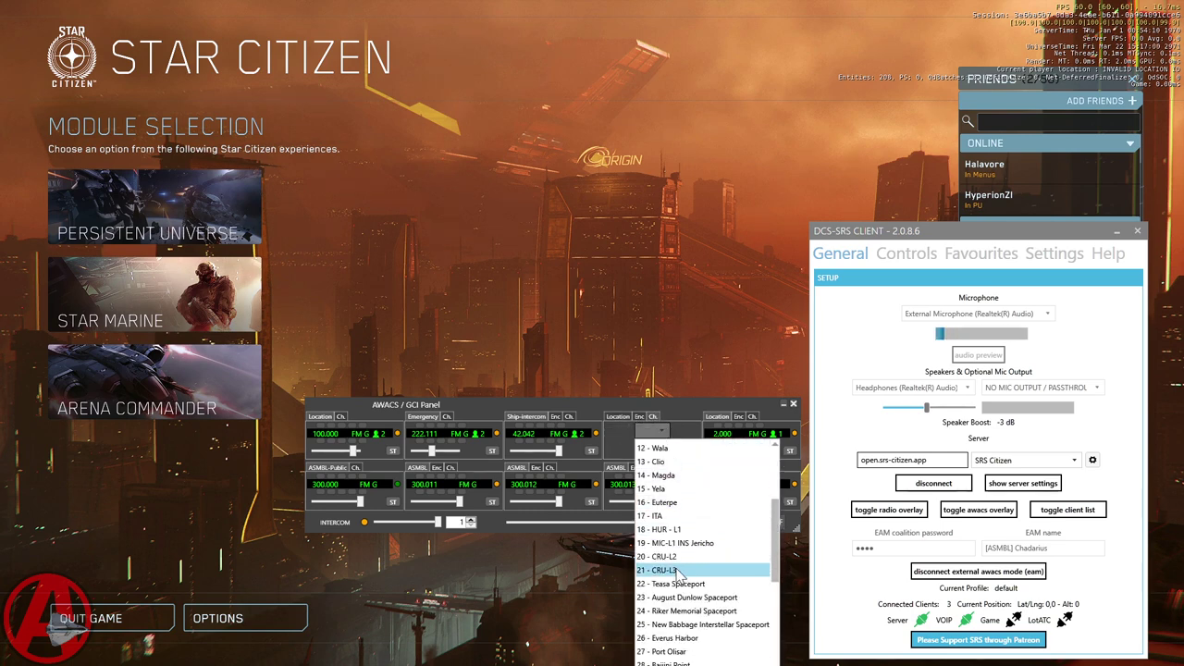
scroll(676, 573, "down", 6)
scroll(672, 608, "up", 5)
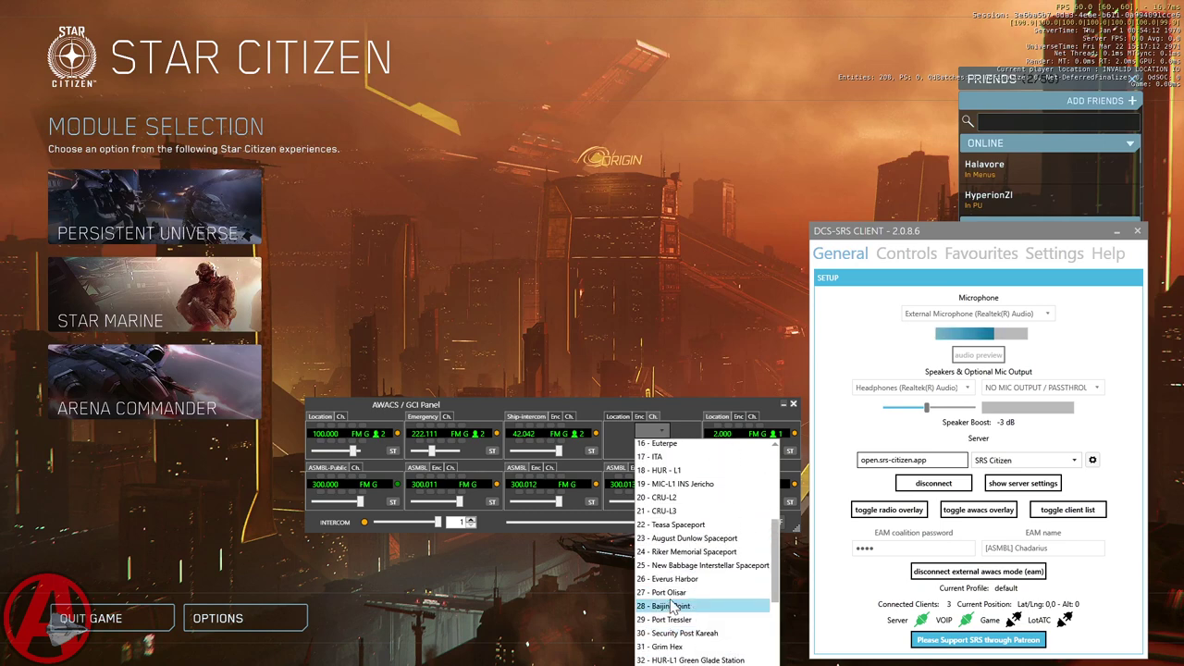
scroll(672, 601, "up", 3)
scroll(659, 569, "down", 3)
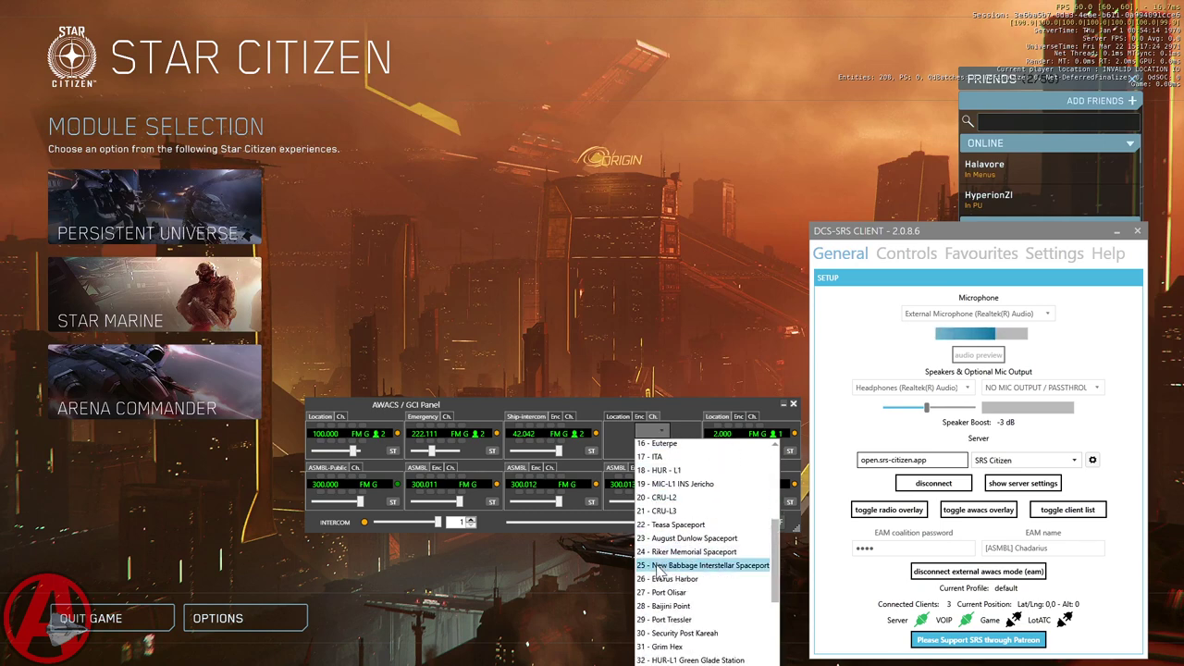
scroll(659, 566, "up", 5)
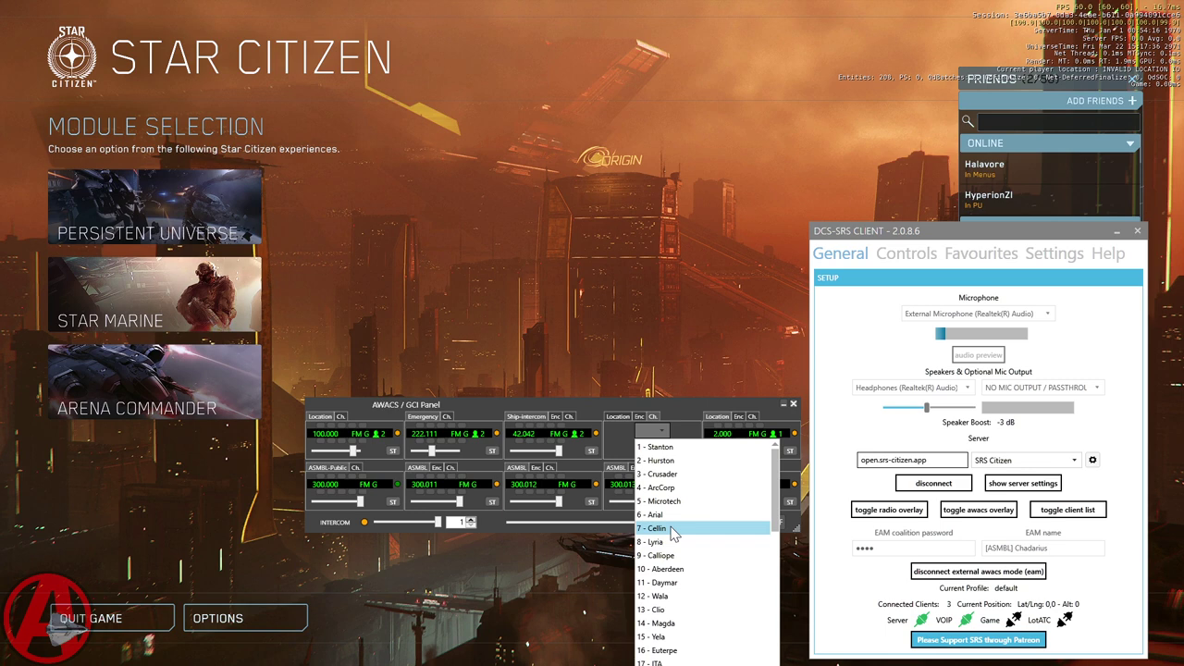
left_click(667, 463)
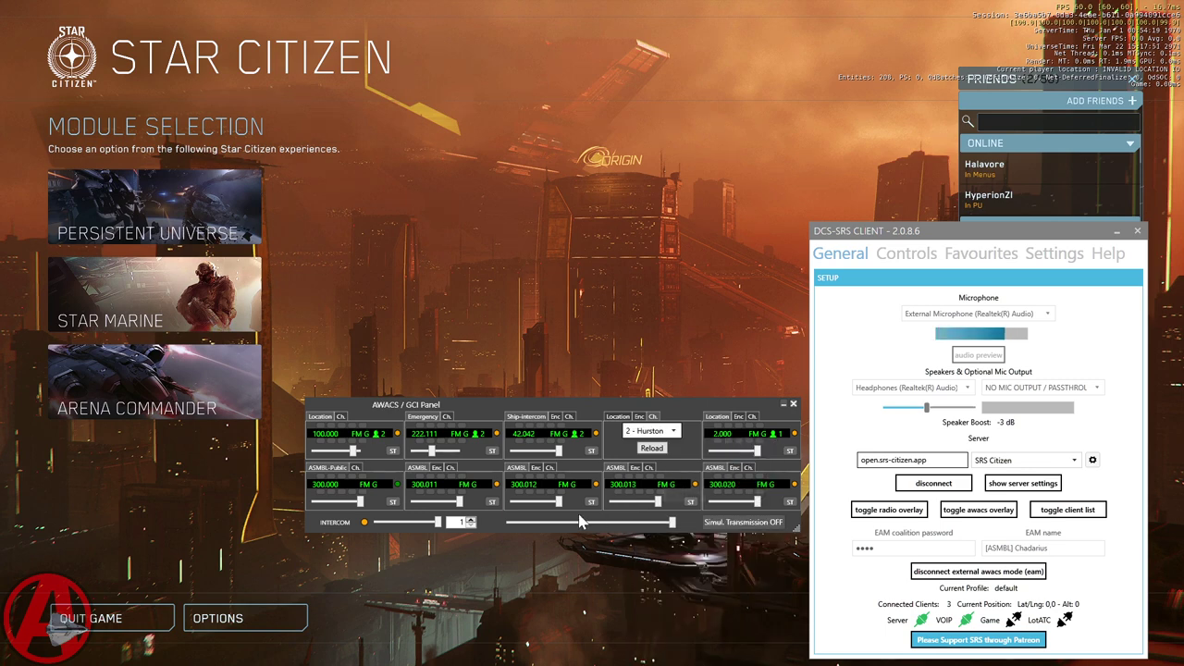
Step: Set the fourth radio in the upper row to preset channel 1 - Stanton and return to its frequency display
left_click(676, 431)
left_click(626, 434)
left_click(648, 447)
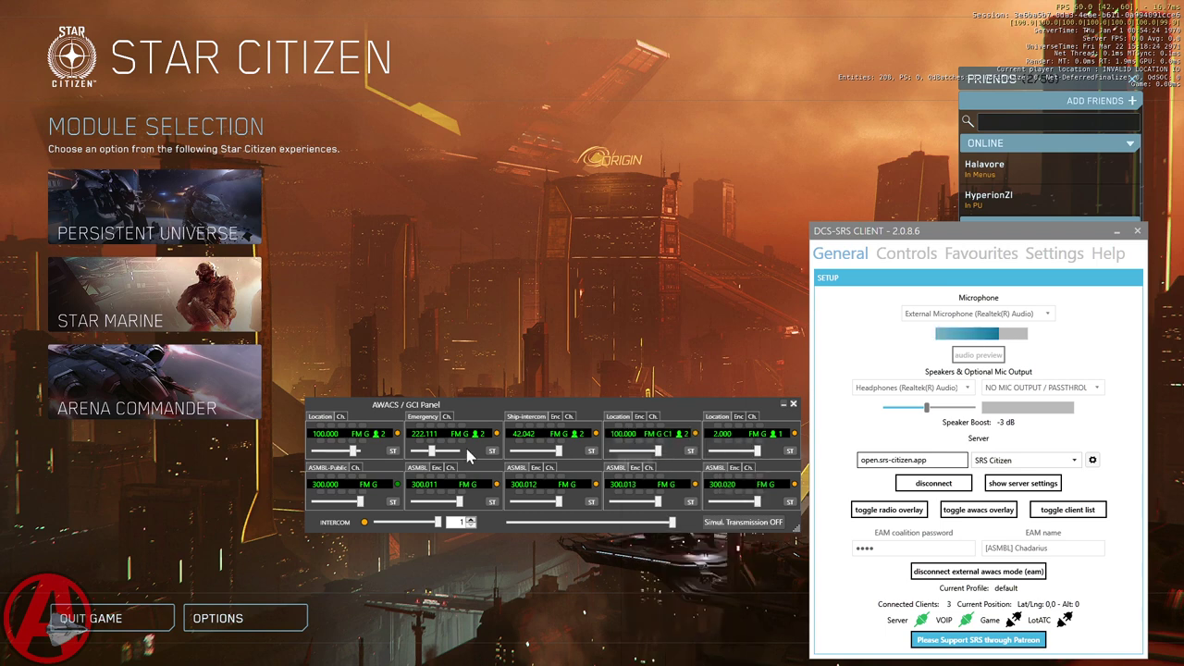
Step: View the preset channels of the first Location radio and return to its frequency display without choosing one
left_click(340, 416)
left_click(365, 432)
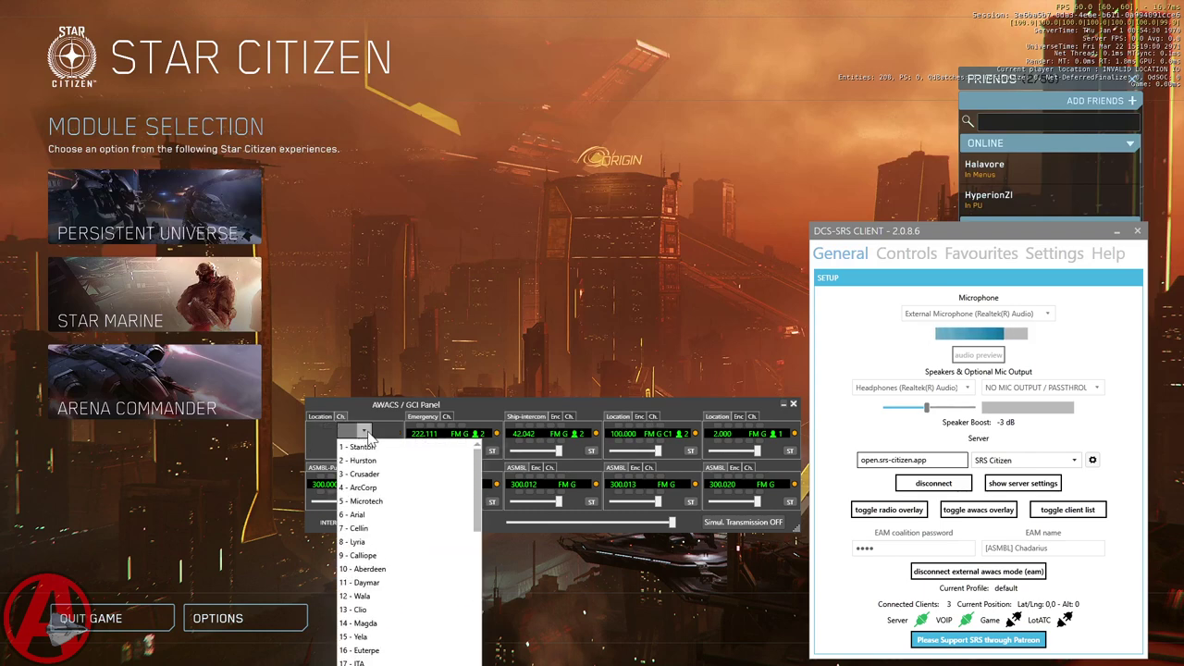
left_click(367, 432)
left_click(340, 416)
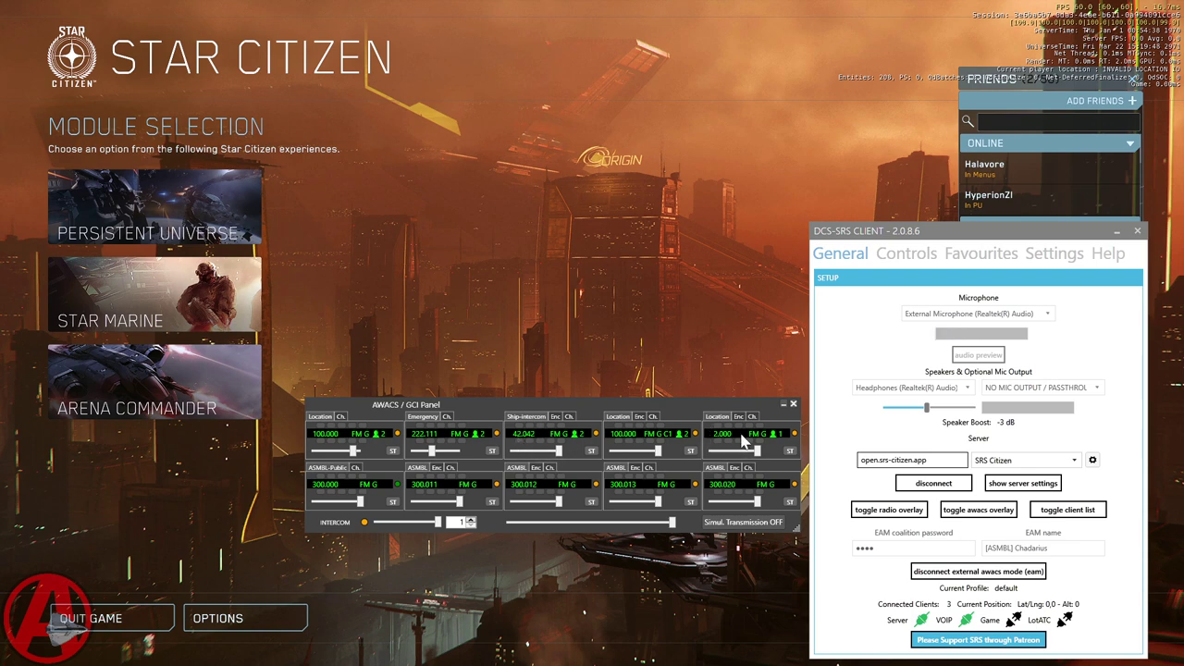
Step: Move the AWACS / GCI panel slightly lower and review the DCS-SRS client's push-to-talk and radio selection key bindings
left_click_drag(662, 407, 651, 436)
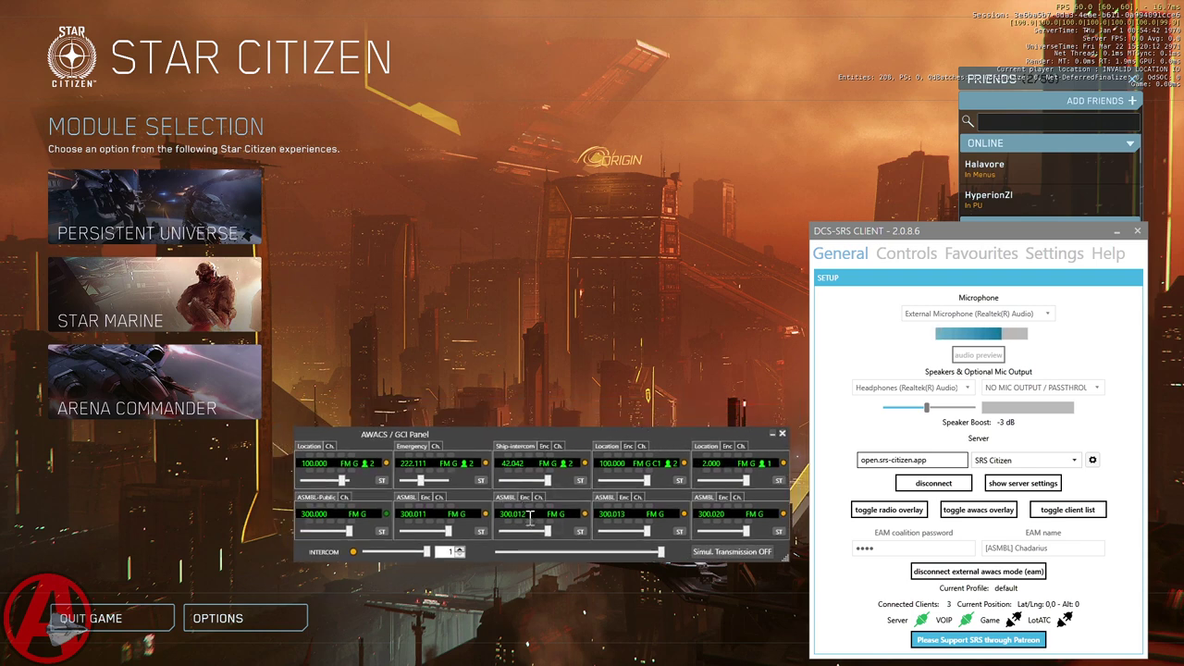
left_click(904, 261)
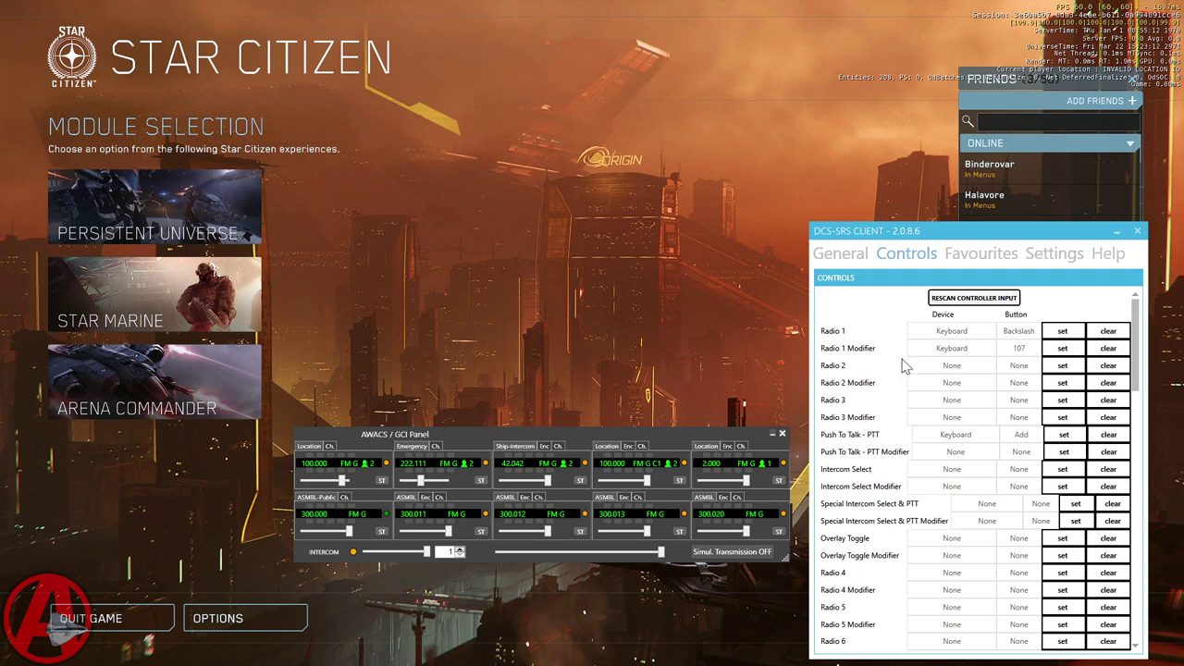
scroll(905, 366, "down", 15)
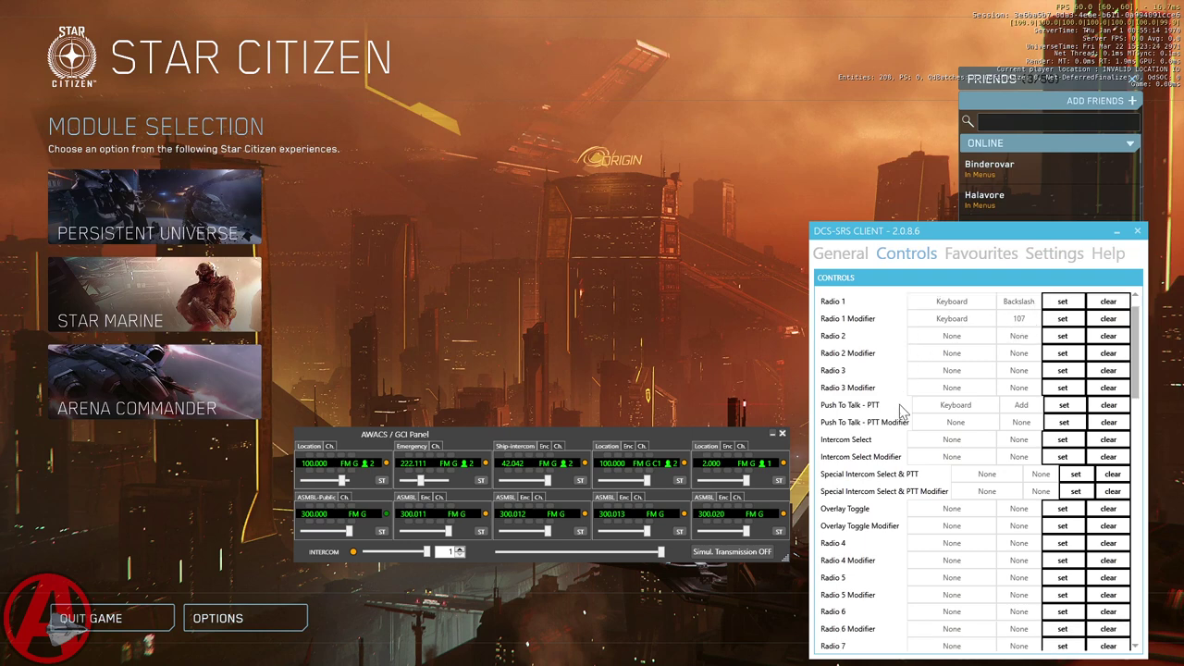
scroll(912, 530, "down", 8)
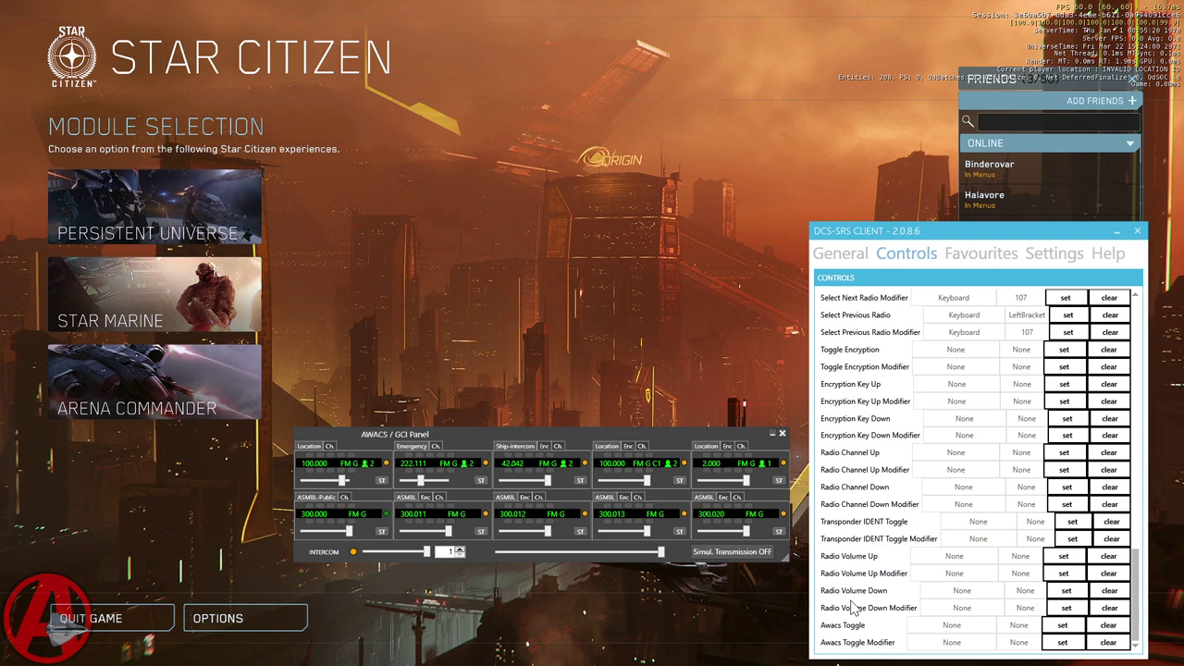
scroll(862, 582, "up", 1)
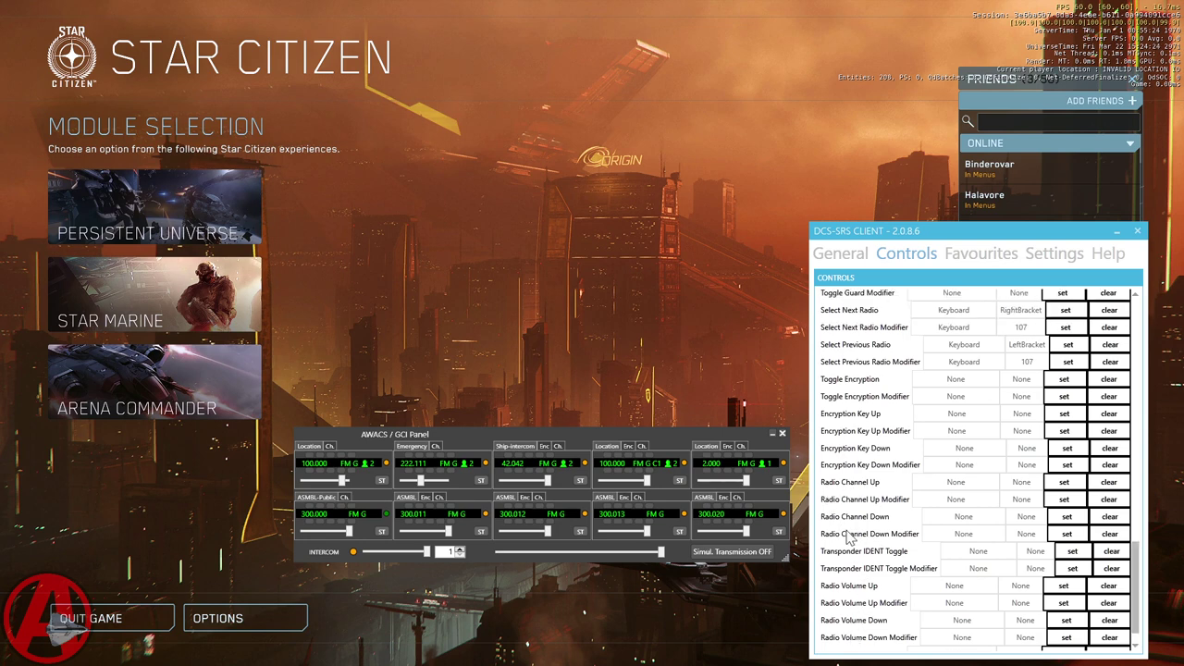
scroll(848, 538, "up", 1)
scroll(848, 538, "up", 1)
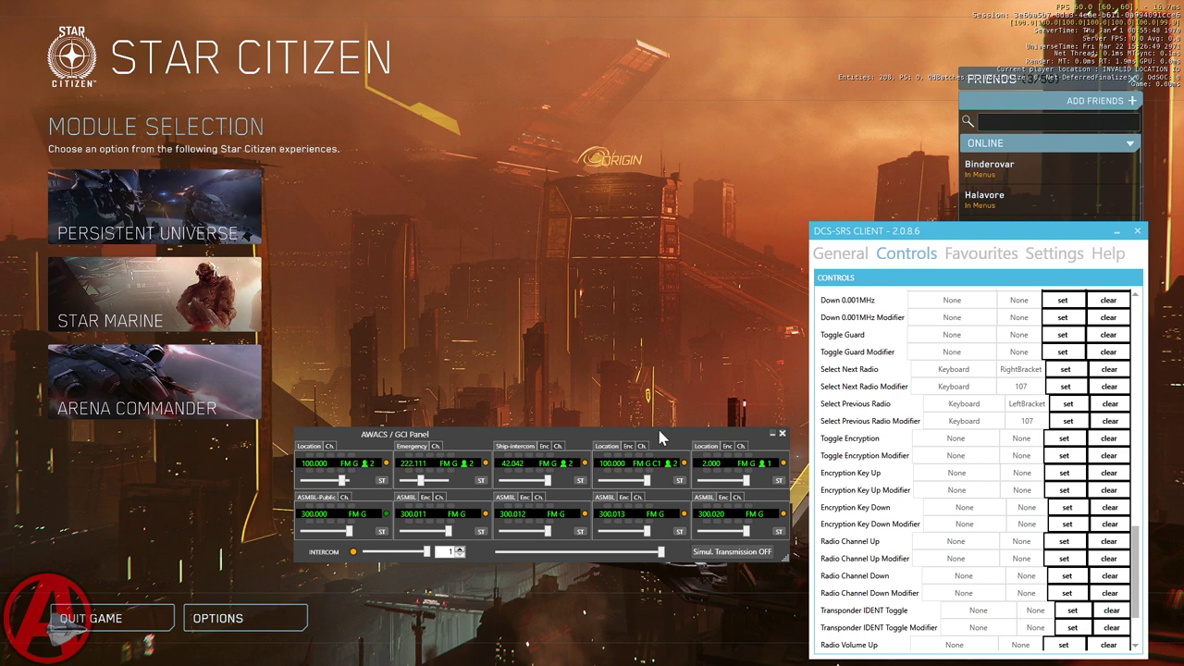
Step: Nudge the AWACS / GCI panel lower and review the VoiceAttack Select Radio Channel command's actions that convert, announce and reset the channel
left_click_drag(661, 436, 656, 447)
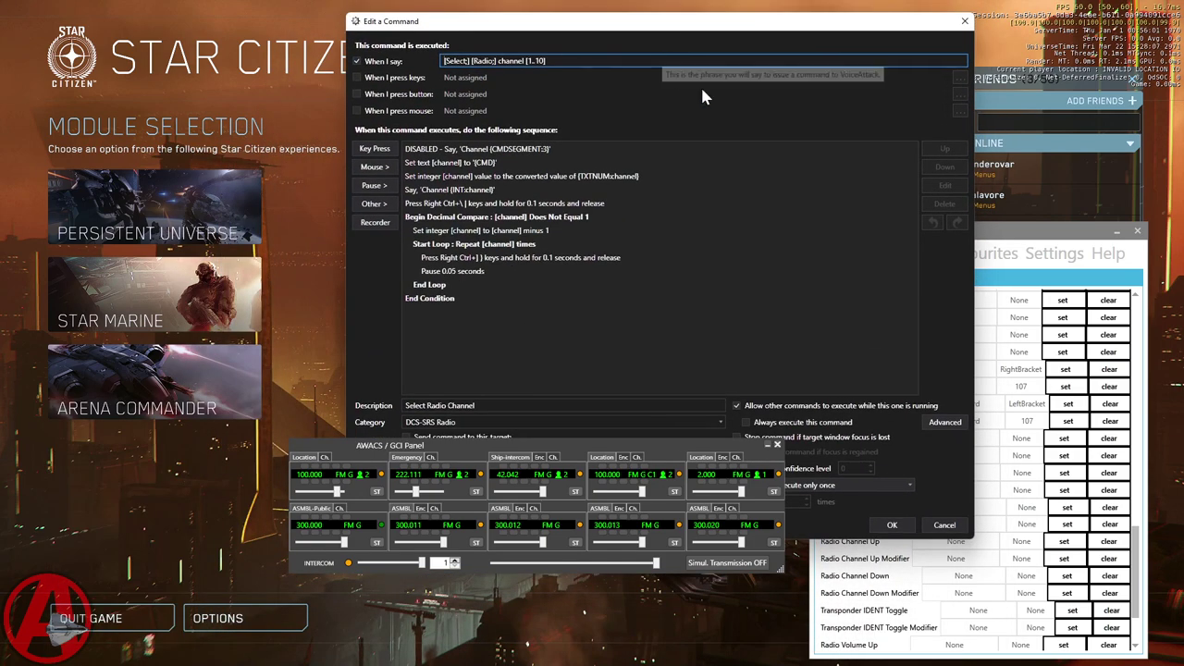
left_click(487, 150)
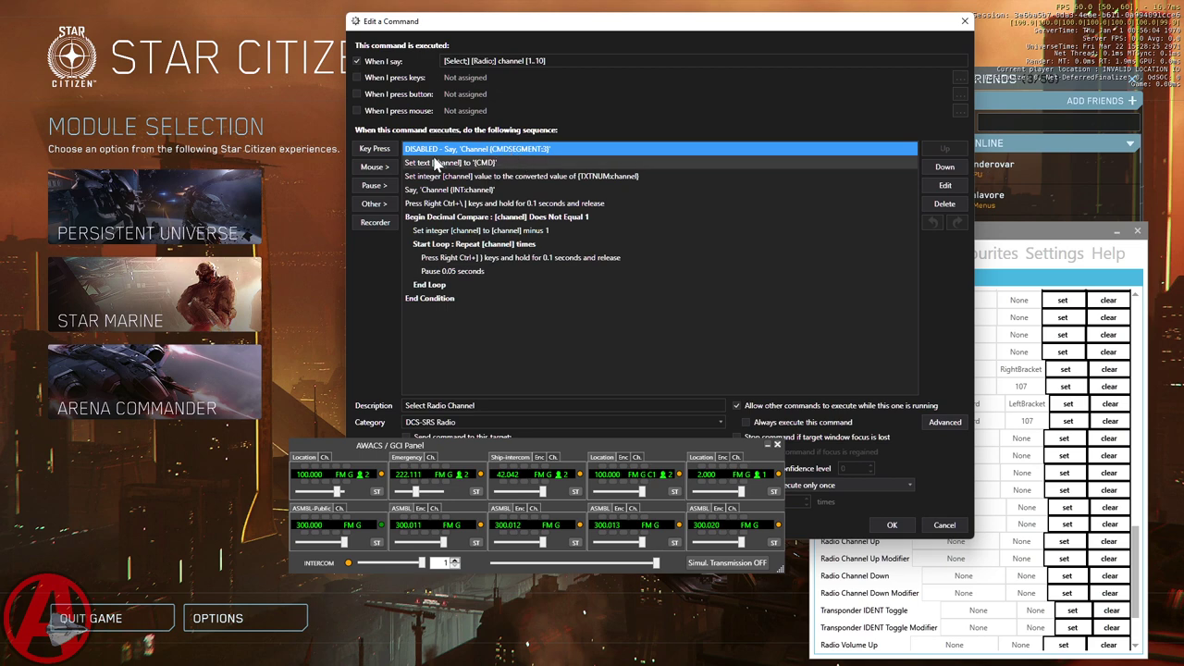
left_click(465, 165)
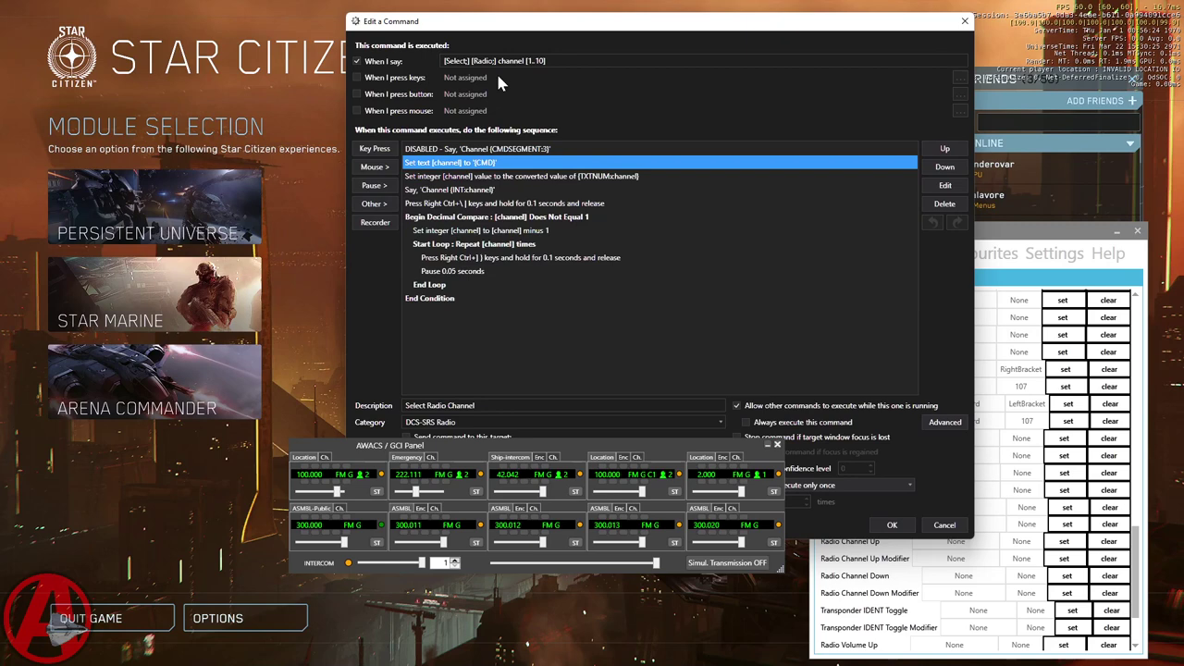
left_click(515, 231)
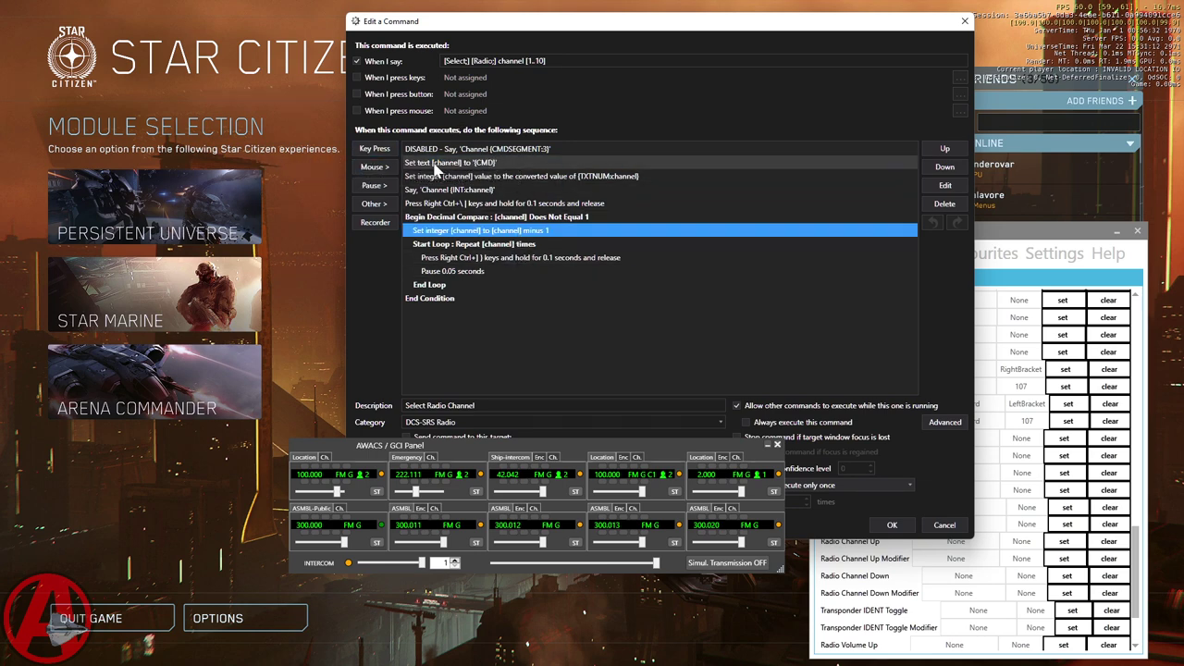
left_click(458, 177)
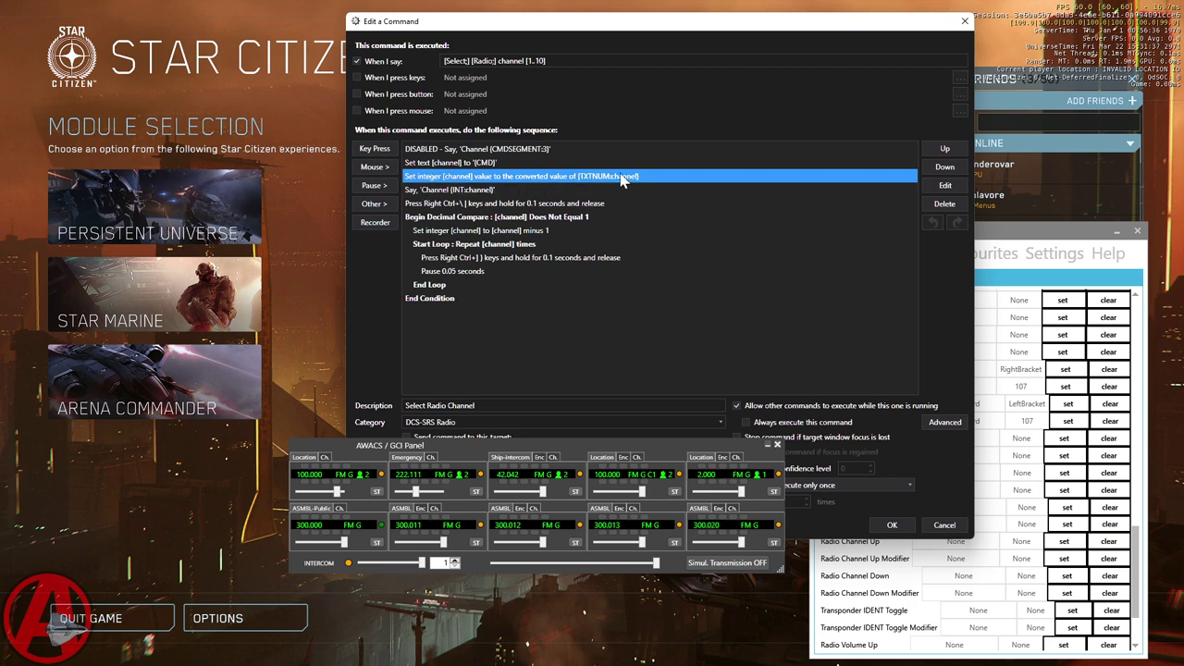
left_click(411, 191)
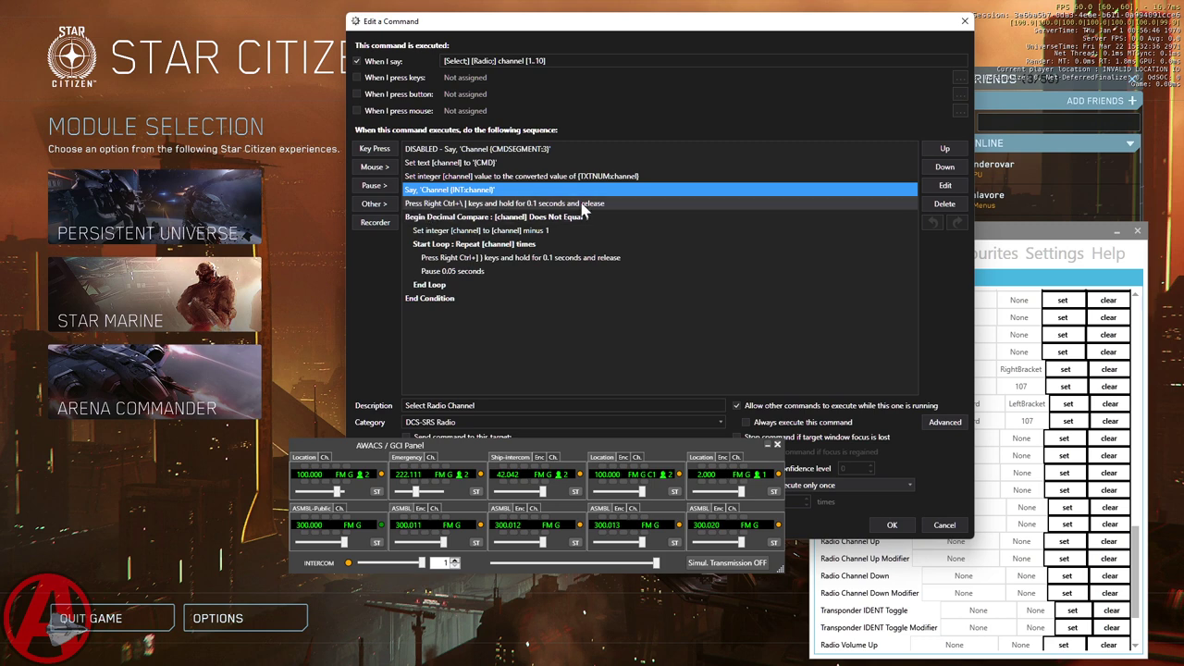
left_click(558, 203)
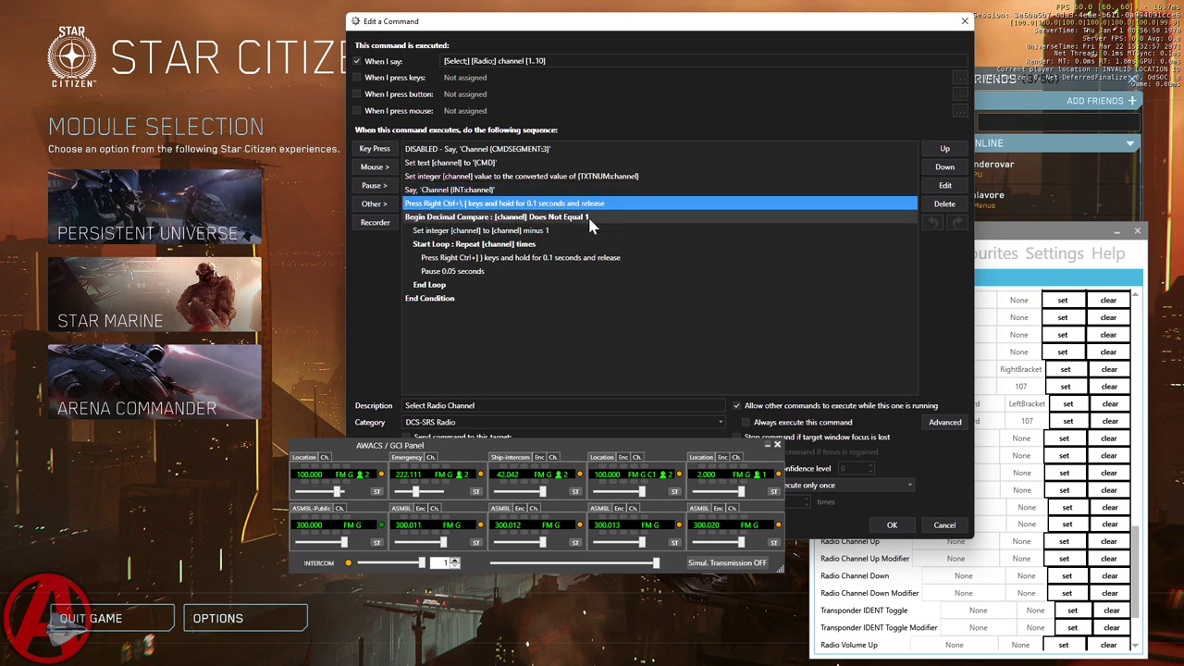
Step: Review the command's channel comparison and repeat loop alongside the DCS-SRS radio selection bindings, and close the command editor without saving
left_click(581, 218)
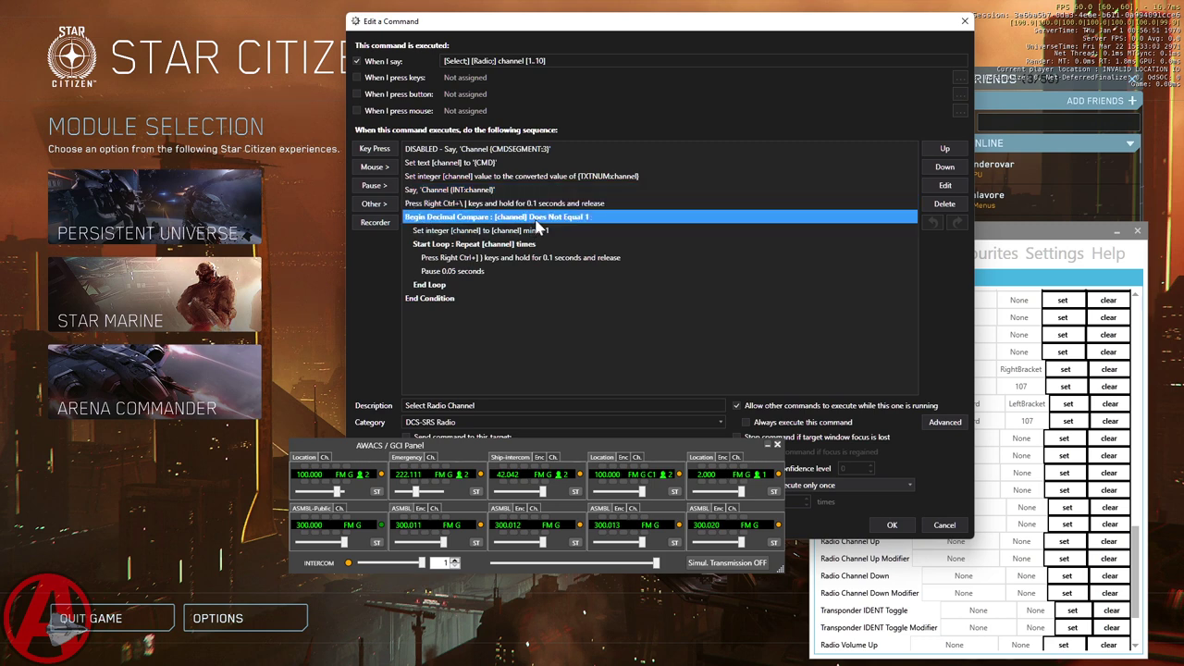
left_click(490, 232)
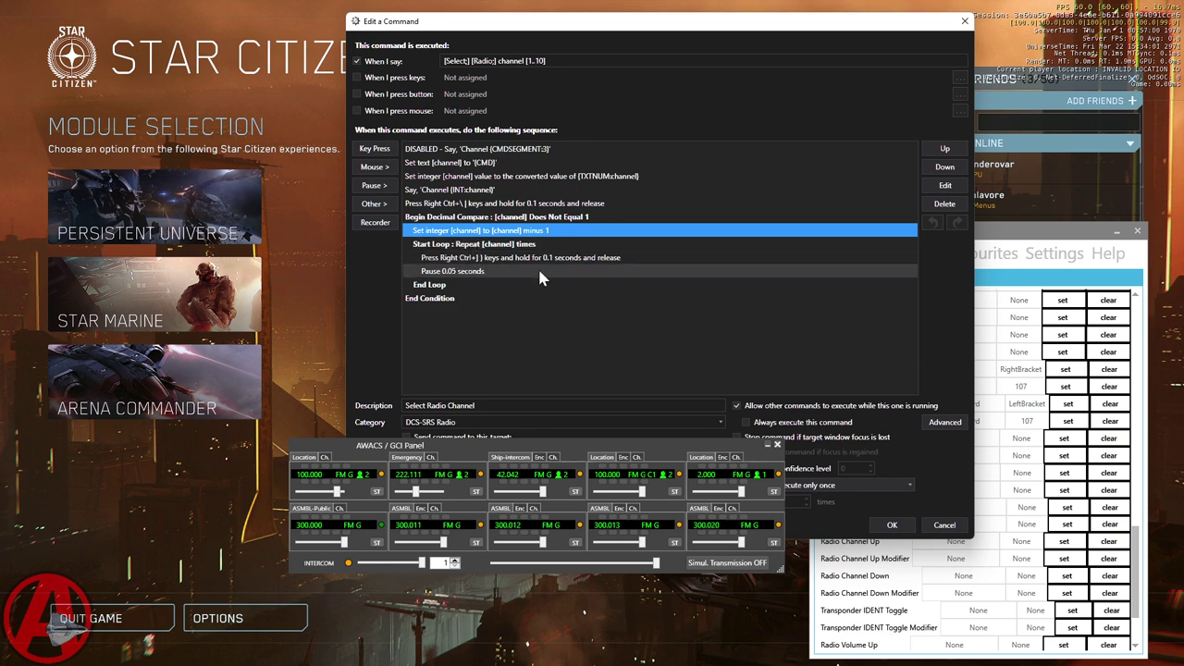
left_click(1047, 238)
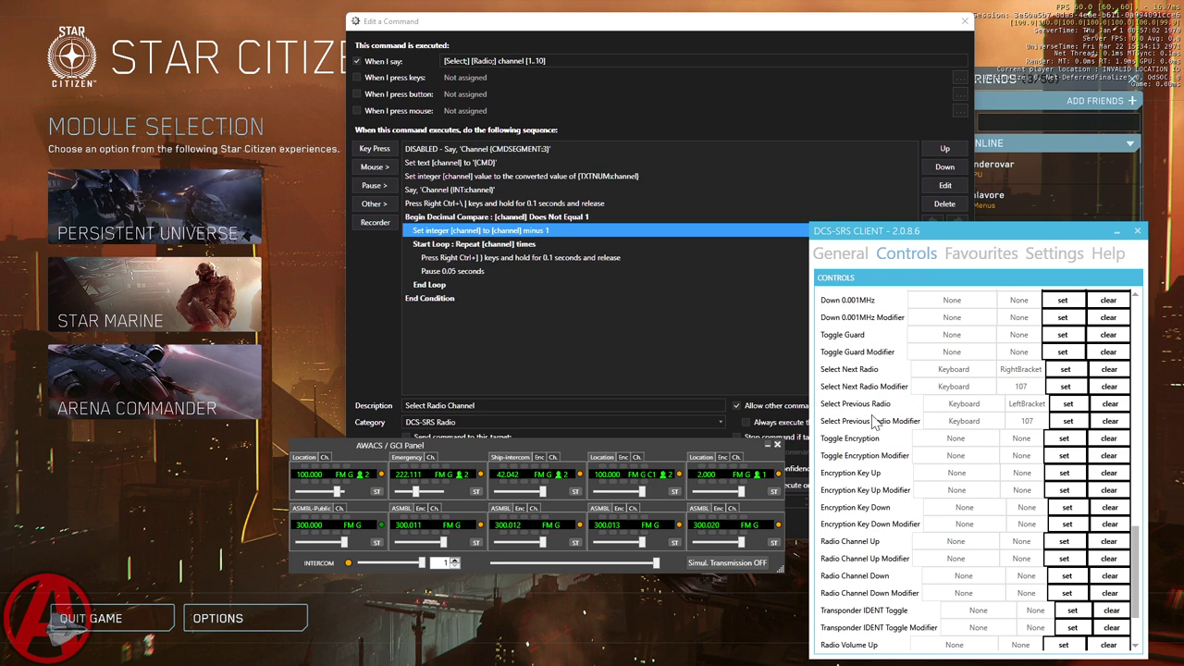
left_click(555, 244)
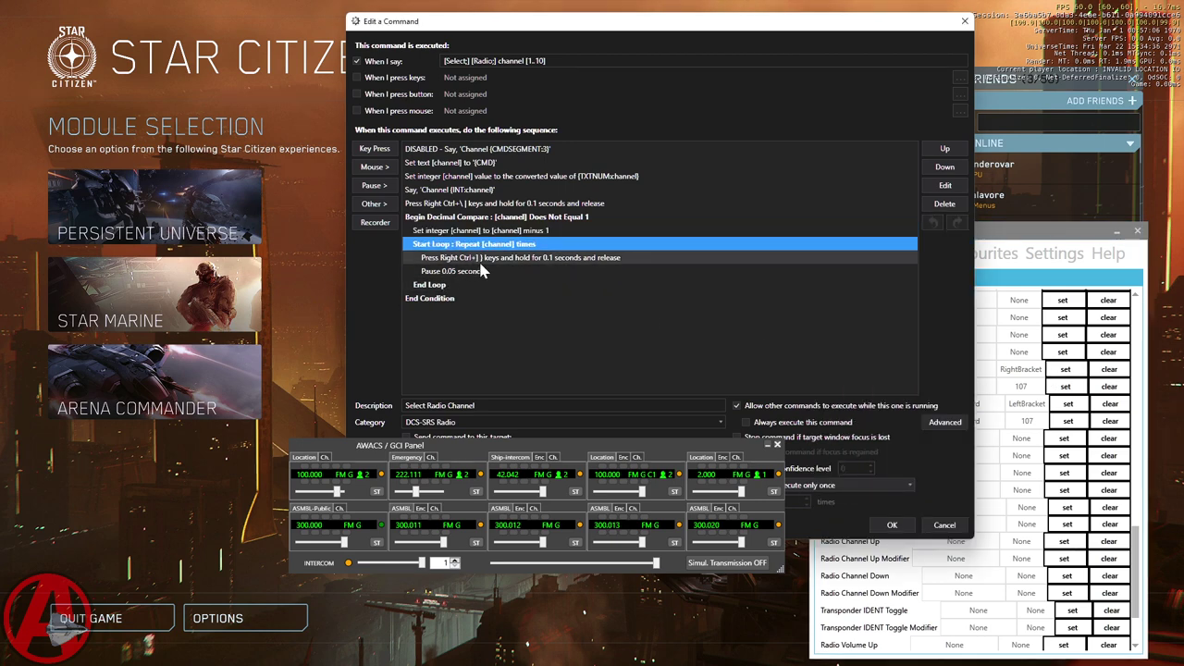
left_click(944, 525)
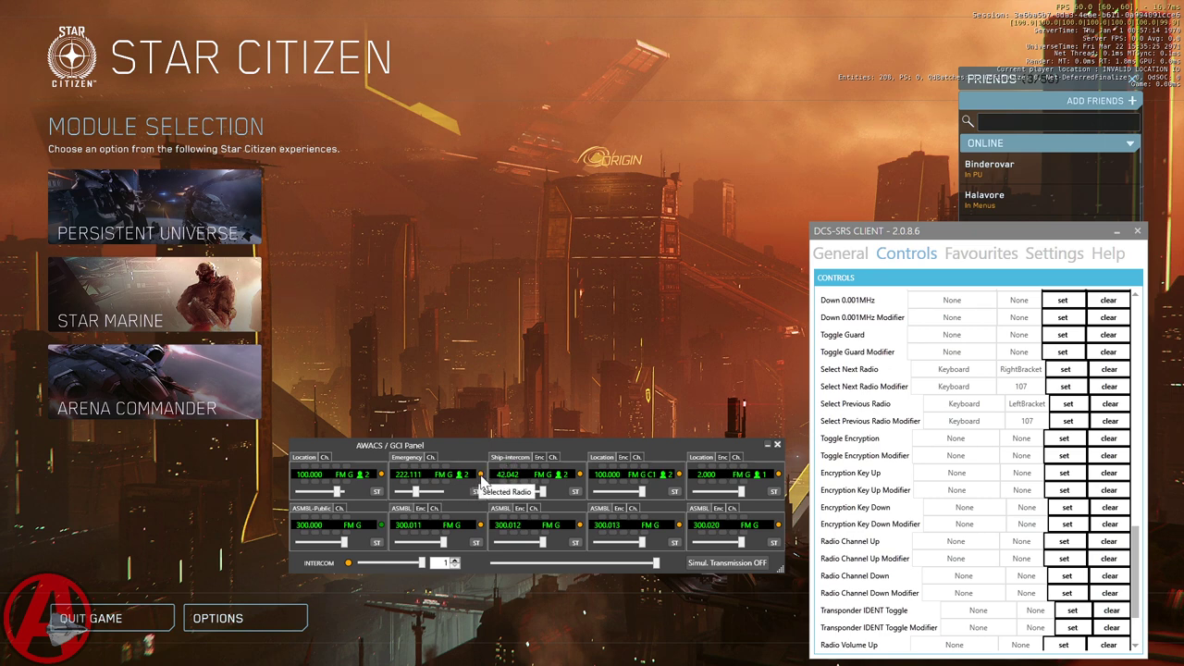
Step: Select the Emergency radio, switch to Star Citizen and shift the AWACS / GCI panel slightly right and up
left_click(480, 474)
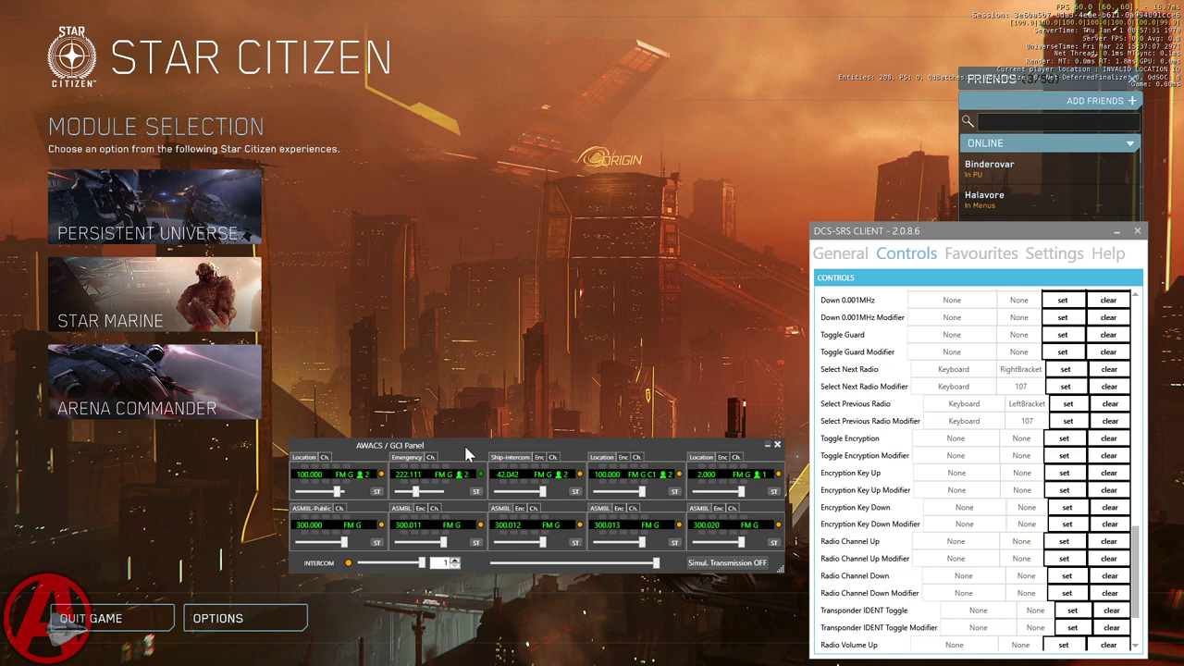
key("alt+Tab")
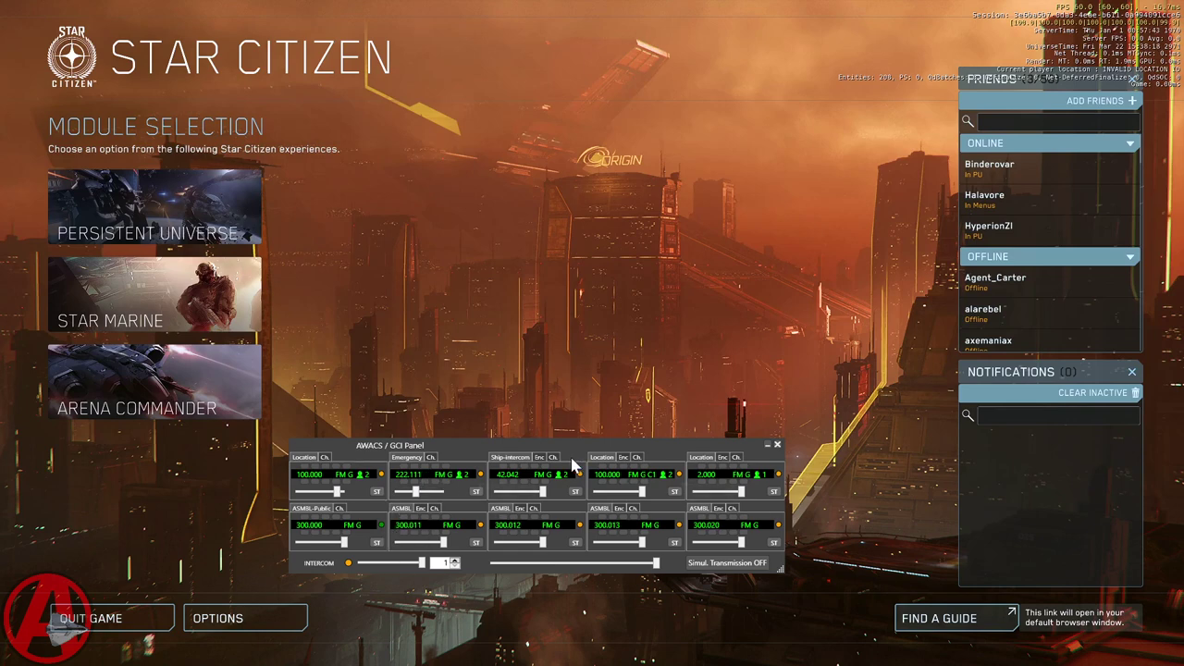
left_click_drag(571, 447, 595, 453)
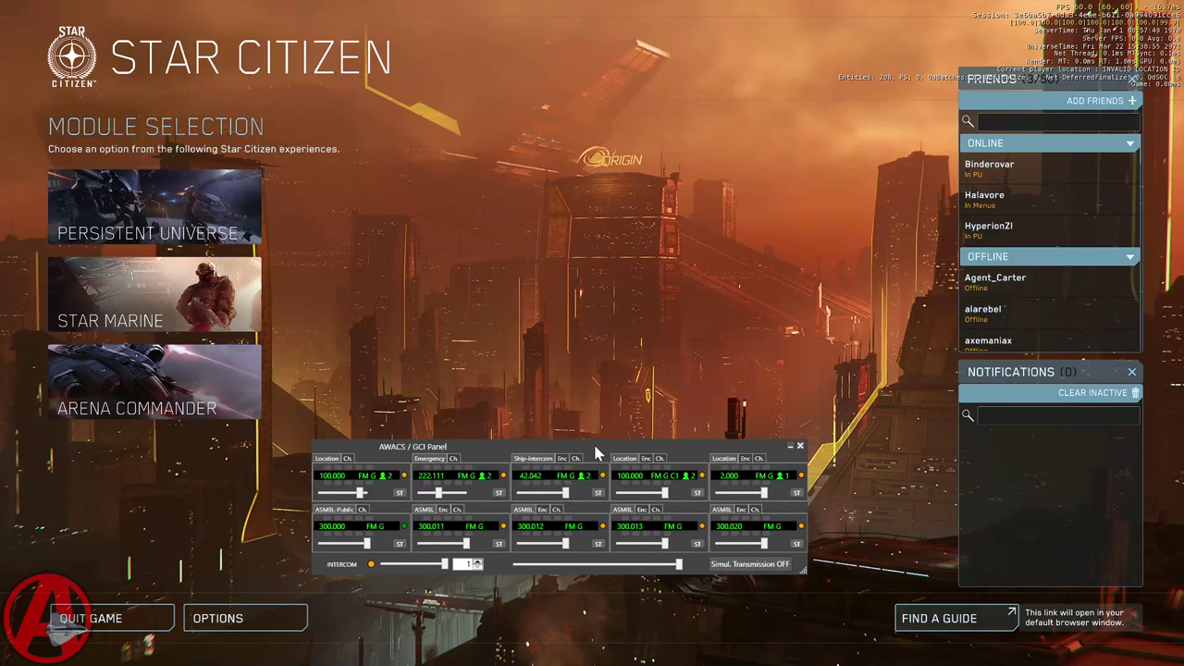
mouse_move(594, 447)
left_mouse_down()
mouse_move(580, 436)
mouse_move(606, 438)
left_mouse_up()
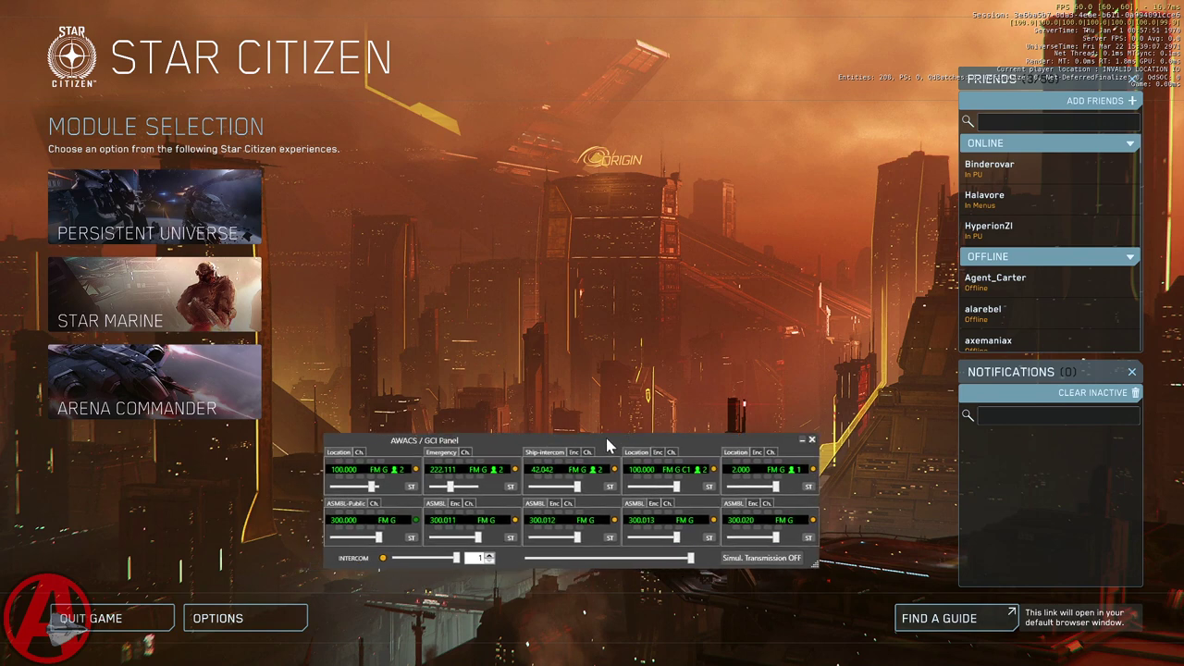